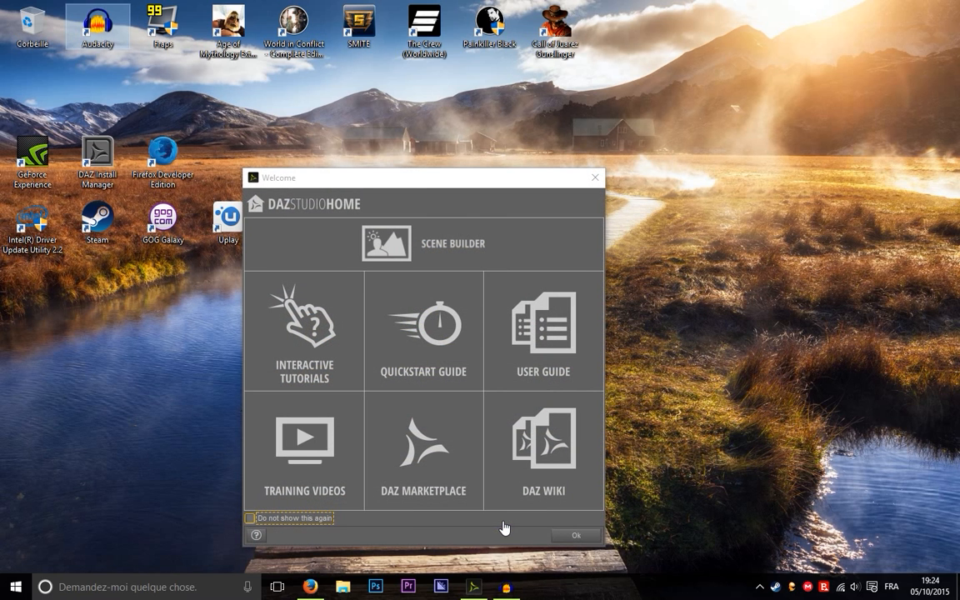
# Step: Dismiss the welcome window and create a sphere primitive 1 m in diameter with 50 segments and 50 sides
pyautogui.click(594, 180)
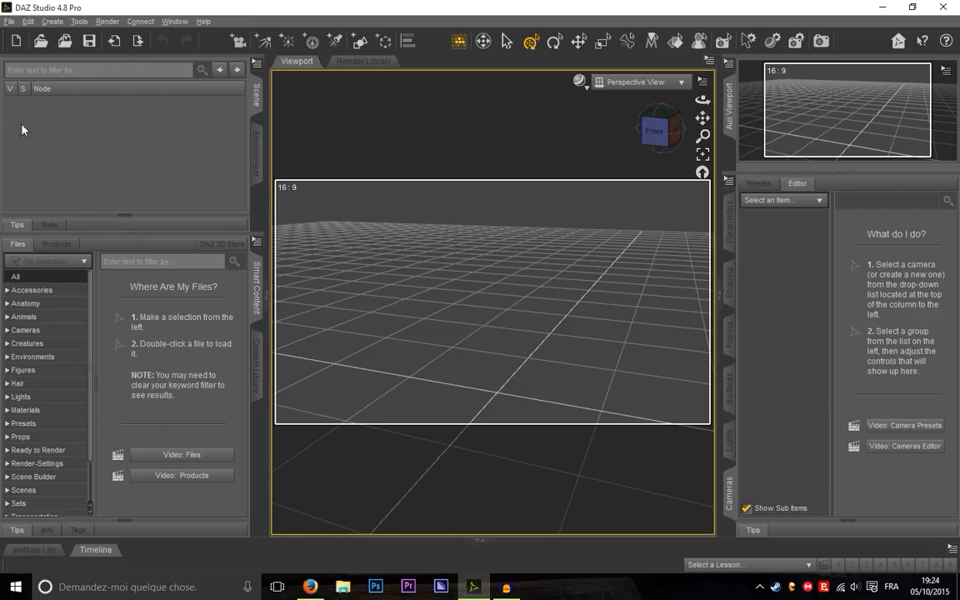
pyautogui.click(359, 41)
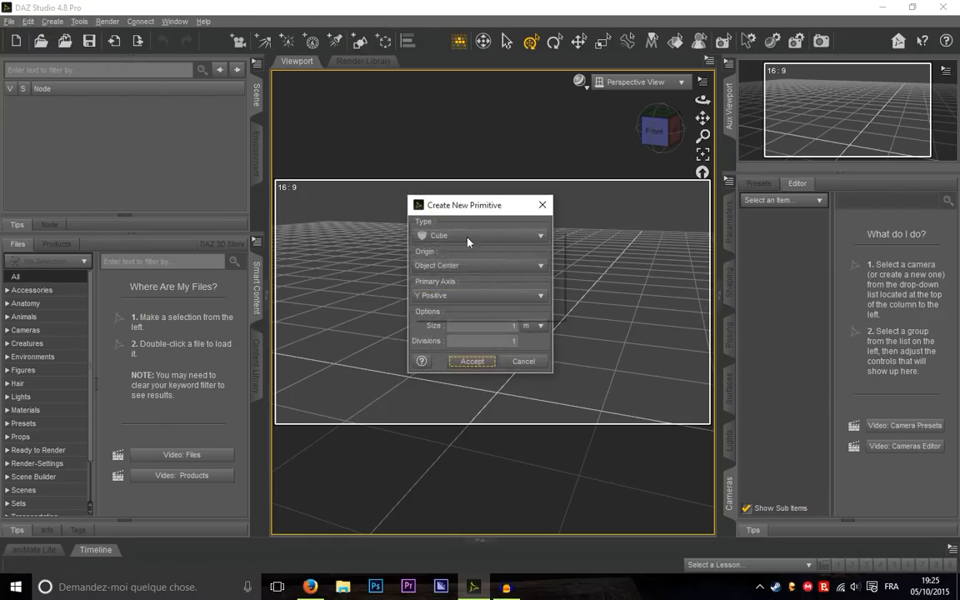
pyautogui.click(464, 232)
pyautogui.click(446, 283)
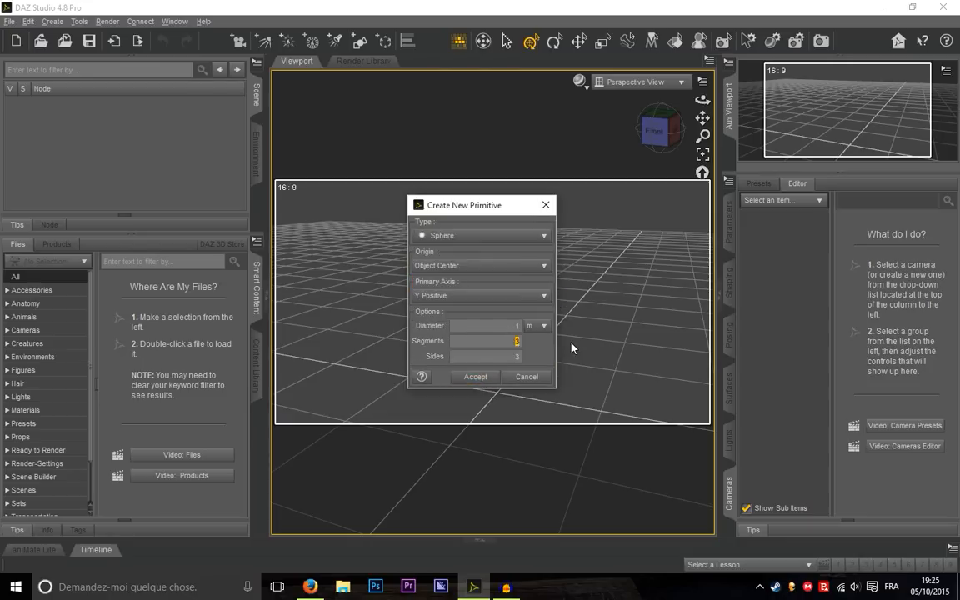
pyautogui.write('5050')
pyautogui.press('Return')
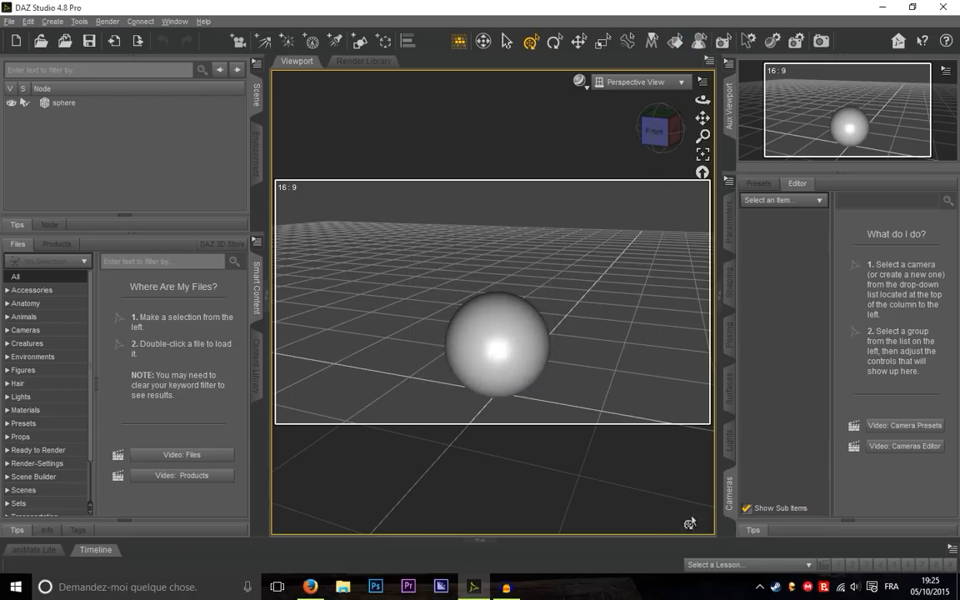
# Step: Select the sphere with the surface settings displayed, and look through its compatible smart content categories
pyautogui.click(729, 386)
pyautogui.click(490, 326)
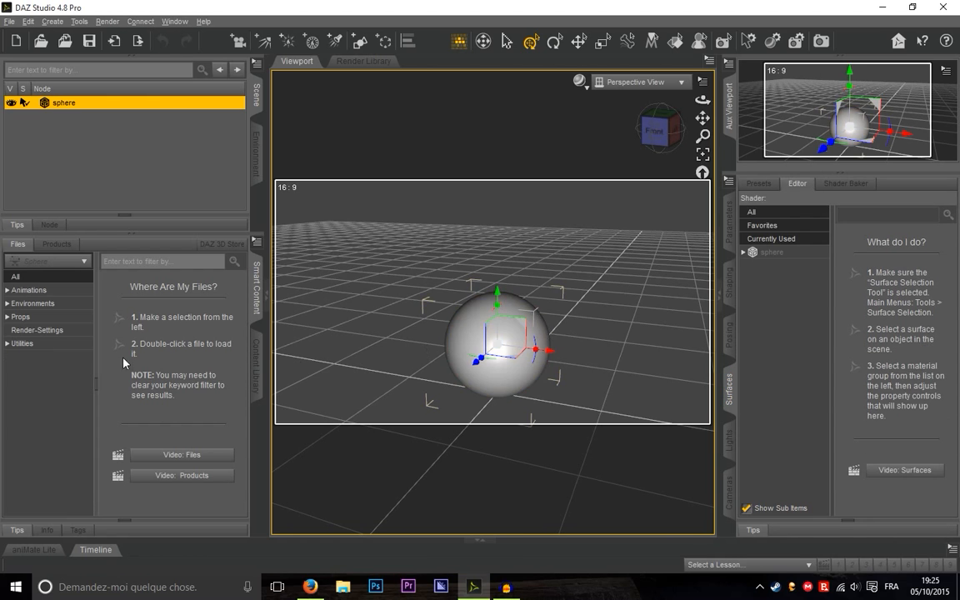
pyautogui.click(38, 315)
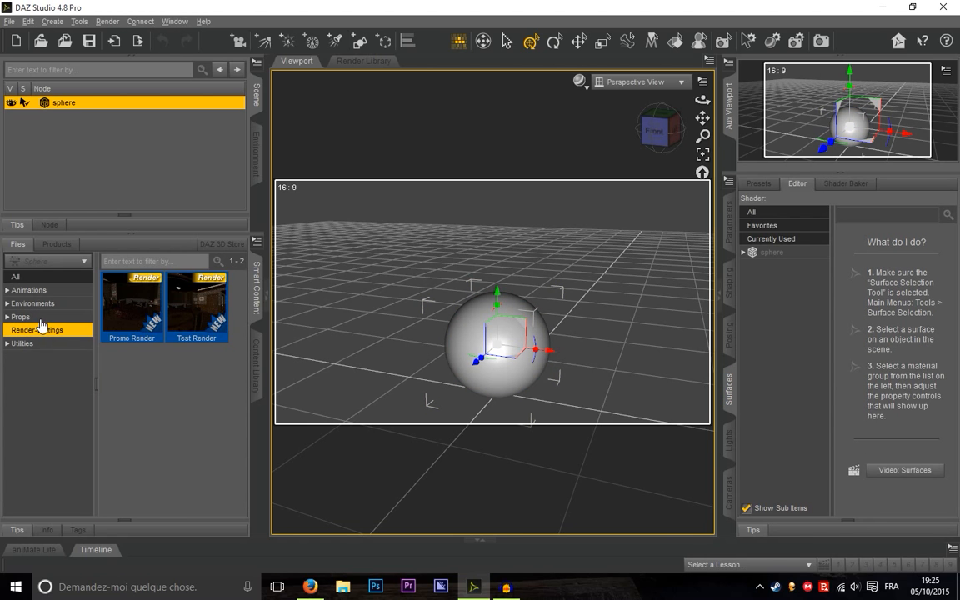
pyautogui.click(41, 304)
pyautogui.click(40, 289)
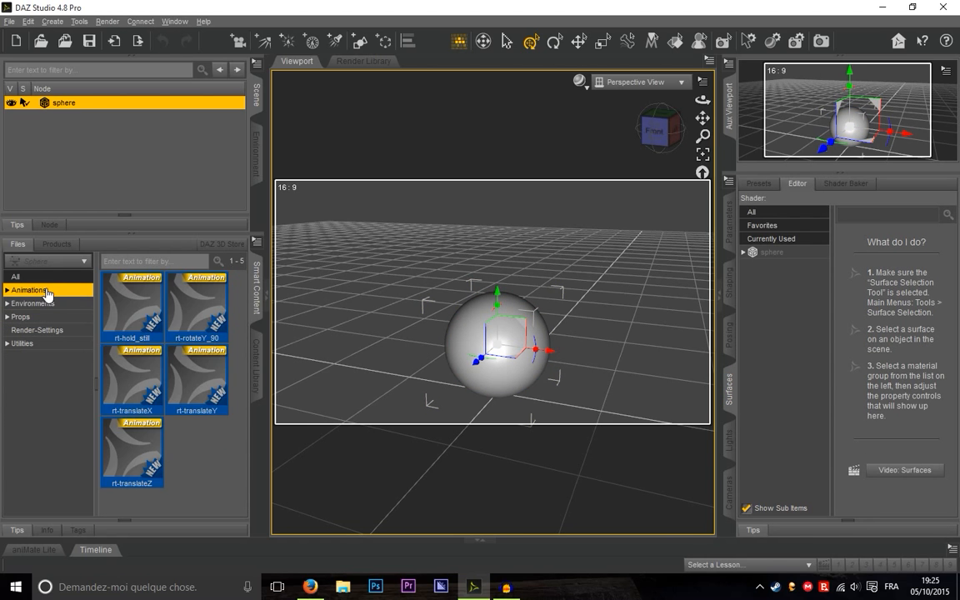
pyautogui.click(33, 343)
# Step: Open the Iray DAZ Uber folder of the shader presets in the content library
pyautogui.click(256, 367)
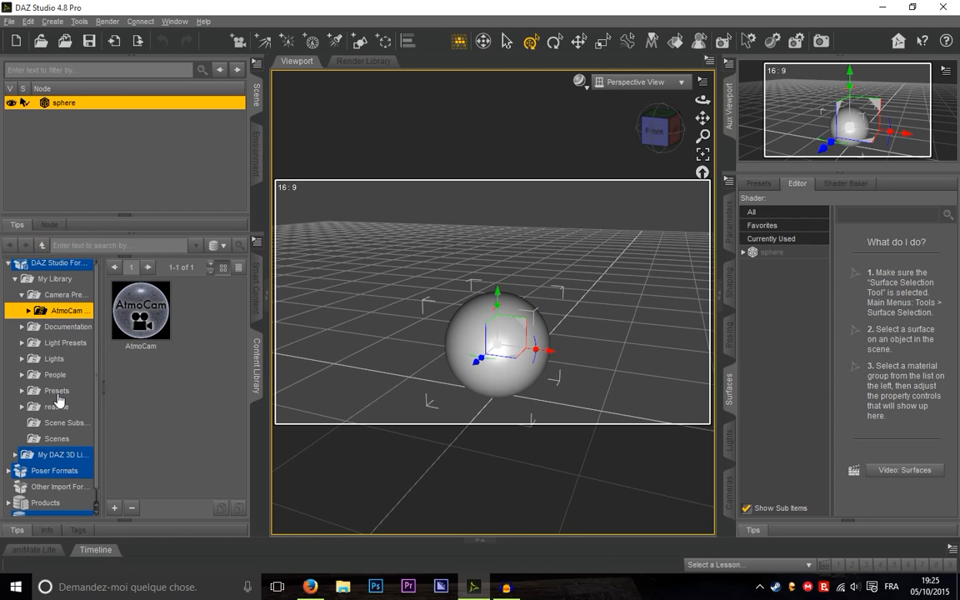
pyautogui.scroll(-1, 57, 404)
pyautogui.click(14, 443)
pyautogui.scroll(-3, 21, 433)
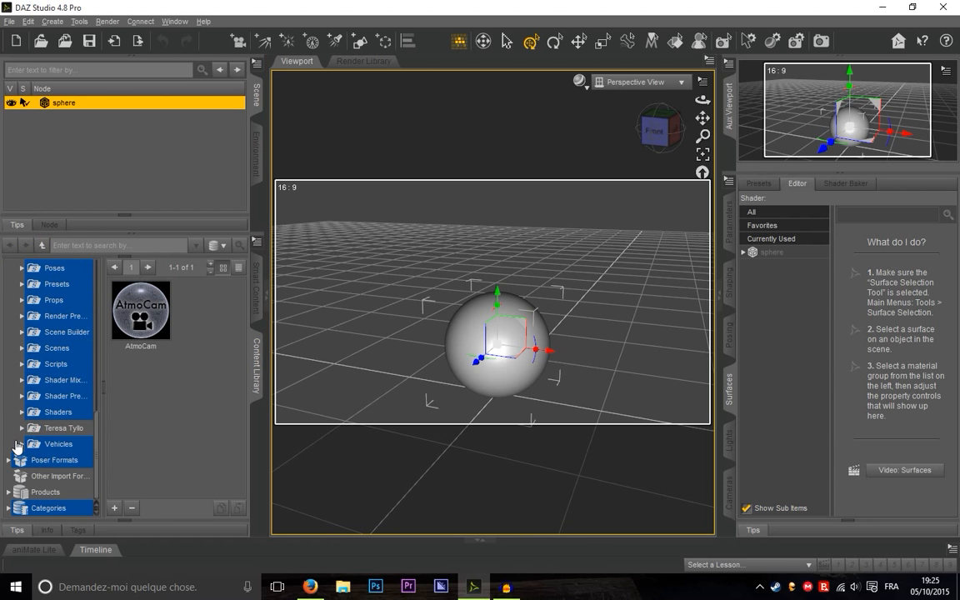
pyautogui.click(21, 396)
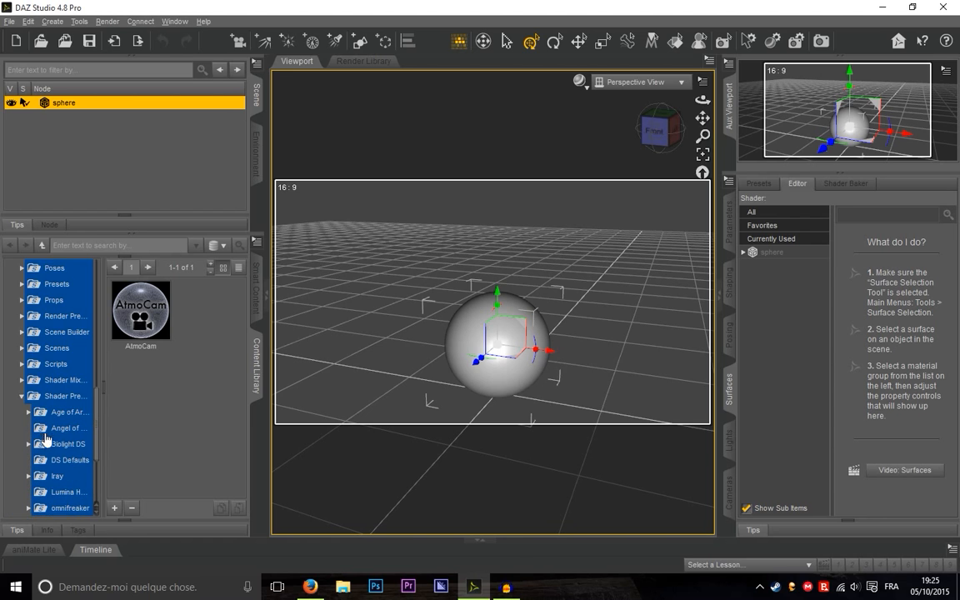
pyautogui.scroll(-3, 33, 454)
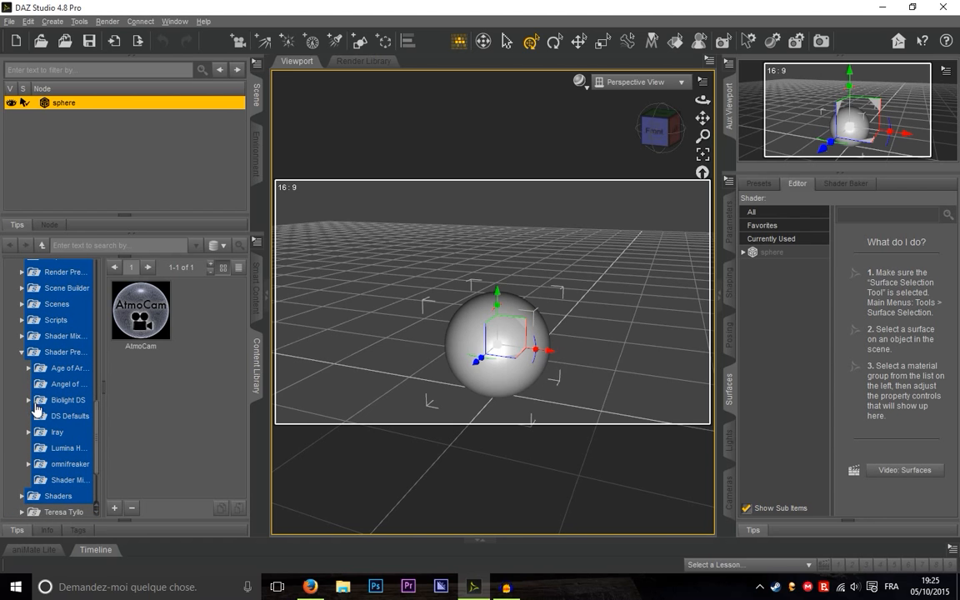
pyautogui.click(28, 433)
pyautogui.click(50, 464)
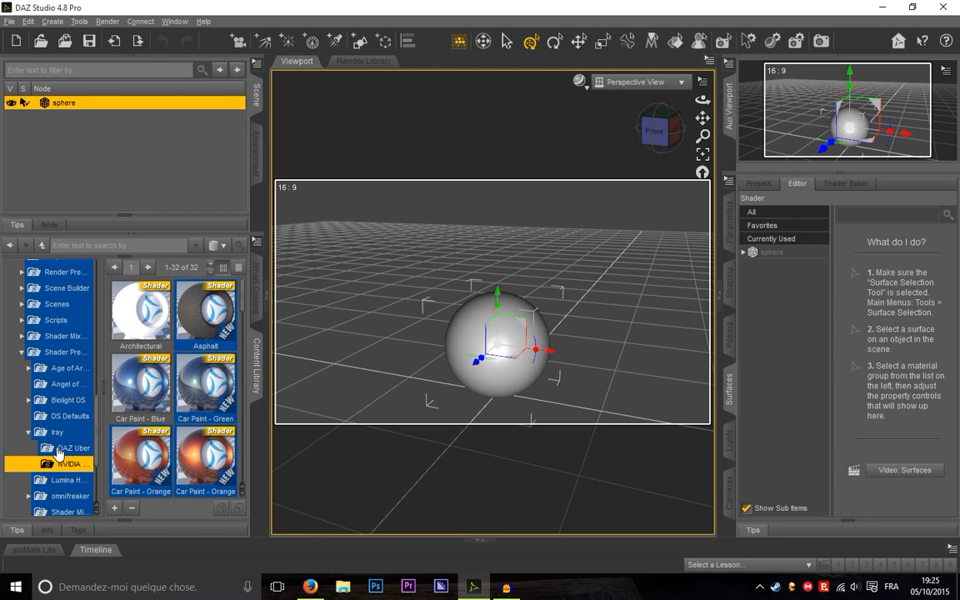
pyautogui.click(68, 448)
# Step: Apply the !Iray Uber Base shader to the sphere's surface and expand its Default material groups
pyautogui.click(154, 325)
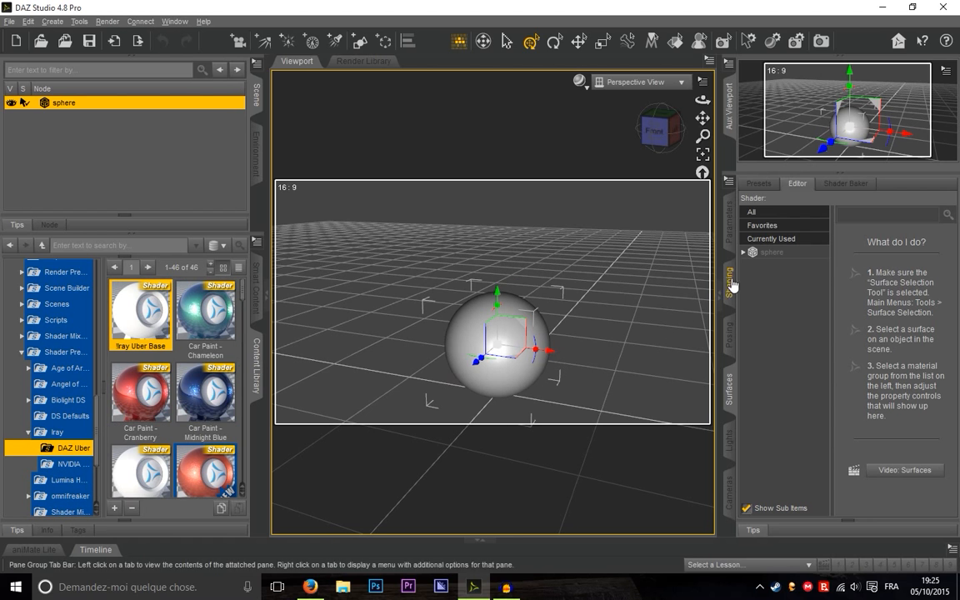
pyautogui.click(763, 253)
pyautogui.doubleClick(138, 313)
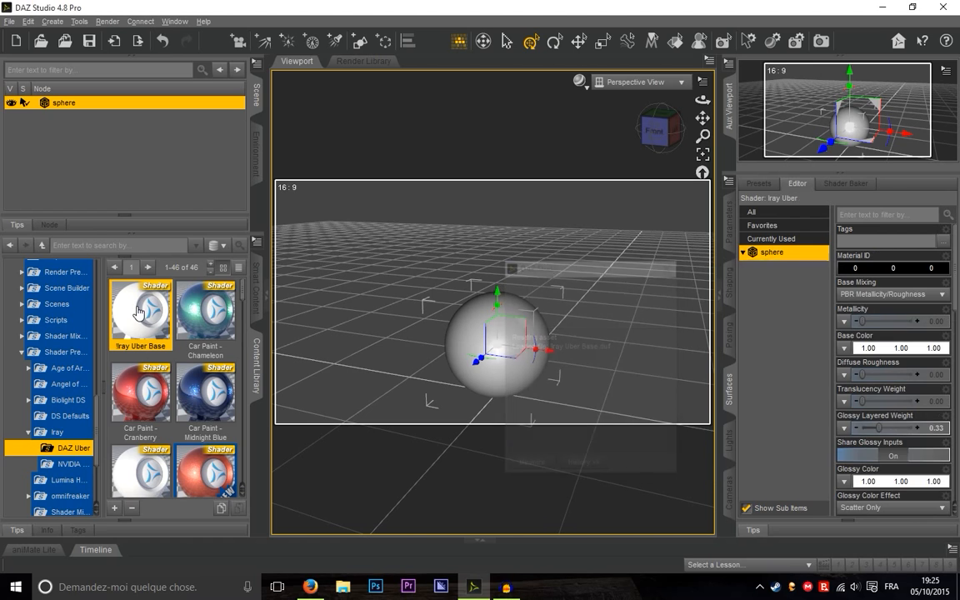
pyautogui.click(750, 267)
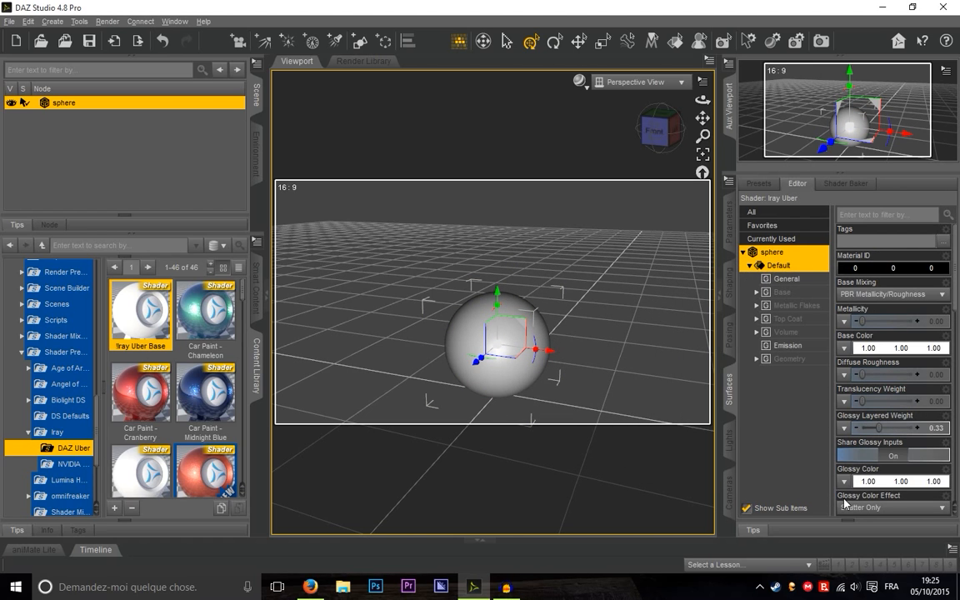
# Step: Open the image browser for the Displacement Strength map in the Default material's Geometry group
pyautogui.click(771, 359)
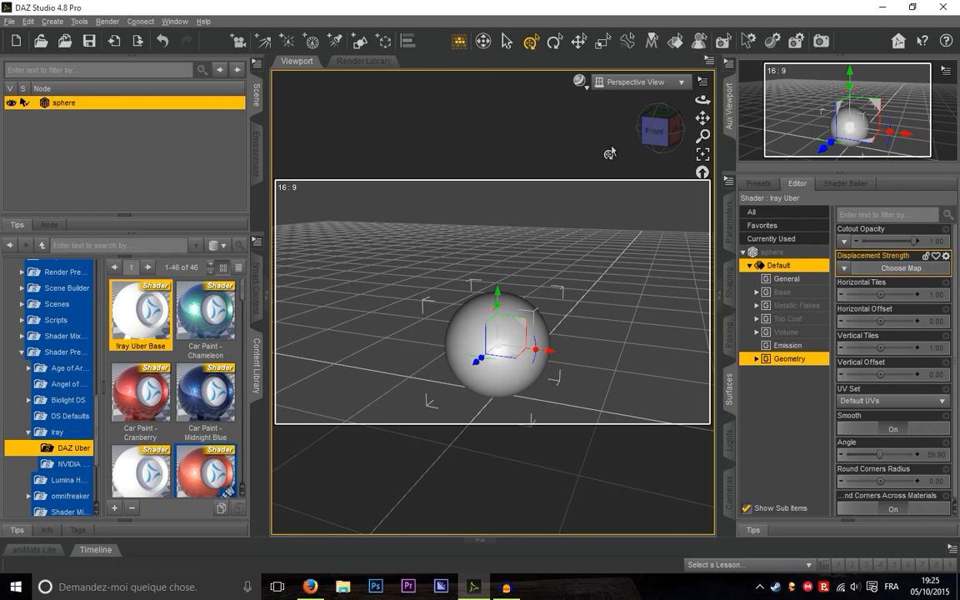
pyautogui.moveTo(674, 136); pyautogui.dragTo(592, 125)
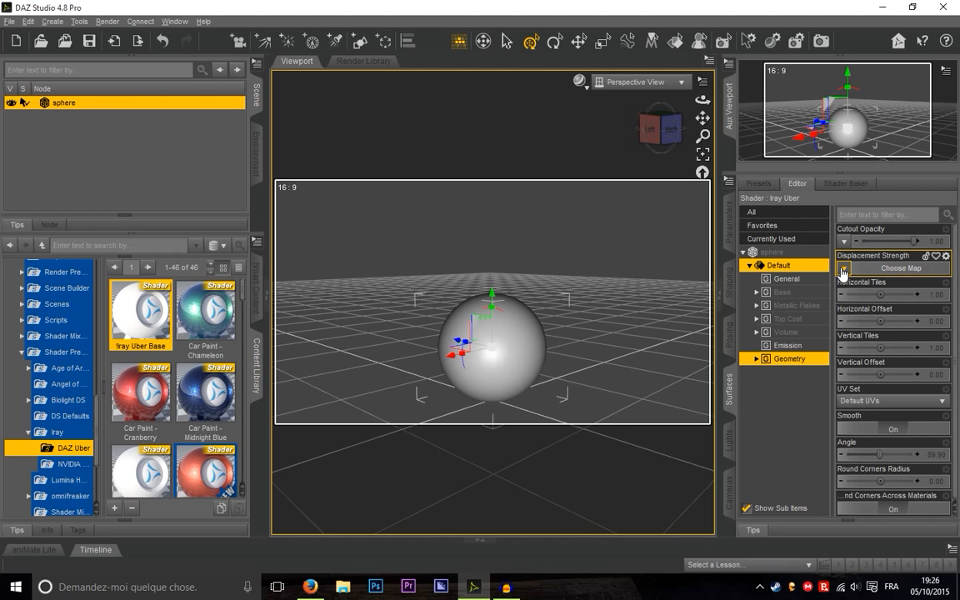
pyautogui.click(665, 127)
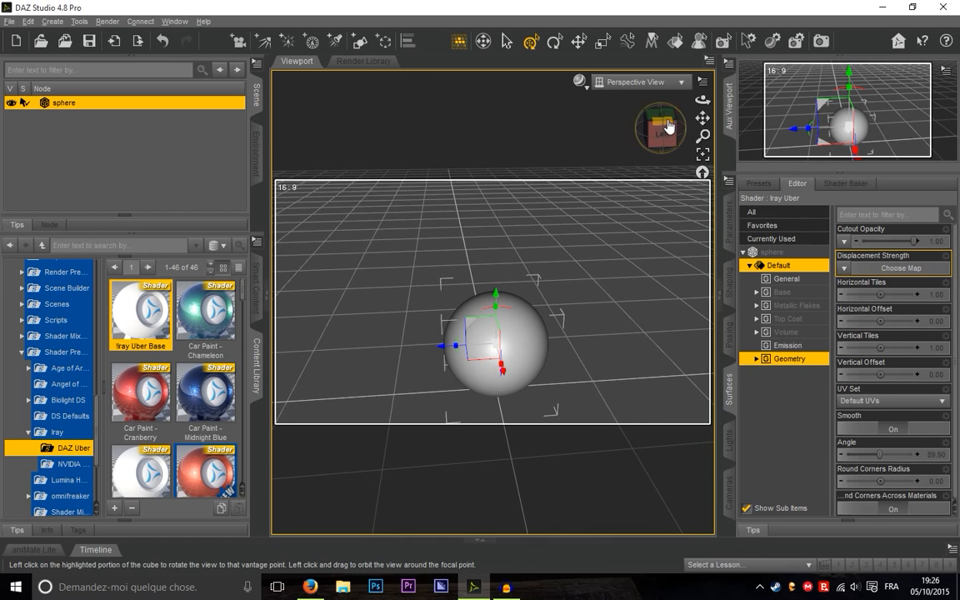
pyautogui.click(845, 269)
pyautogui.click(842, 279)
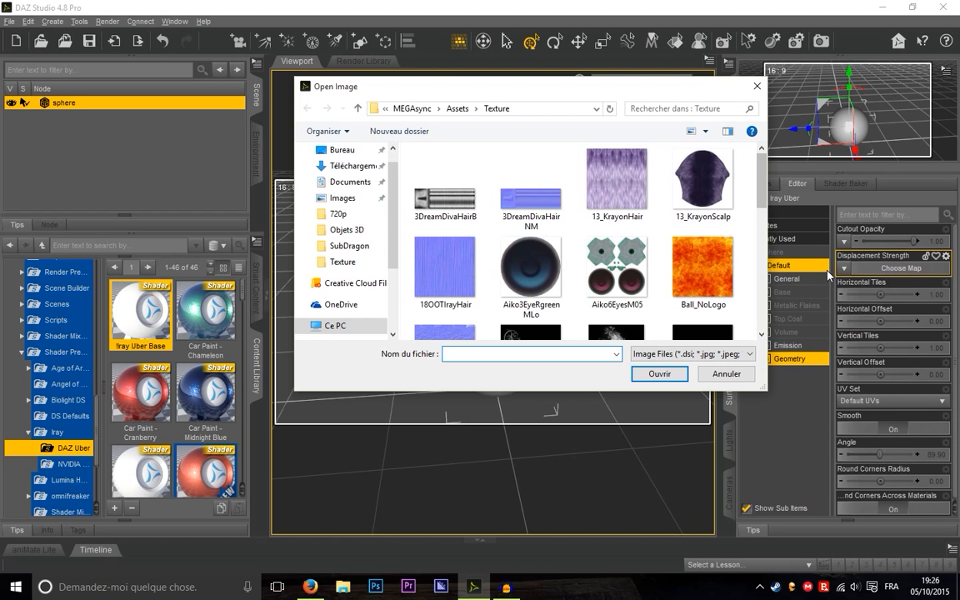
# Step: Load the Fire-49 image from the Texture folder as the displacement map
pyautogui.moveTo(762, 187); pyautogui.dragTo(767, 263)
pyautogui.scroll(8, 750, 188)
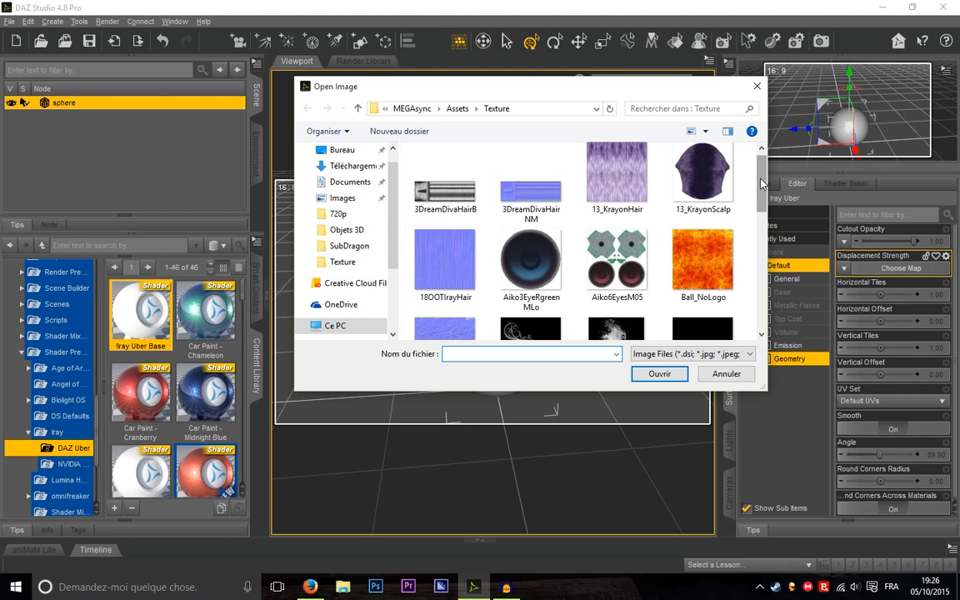
pyautogui.scroll(-1, 700, 209)
pyautogui.click(703, 233)
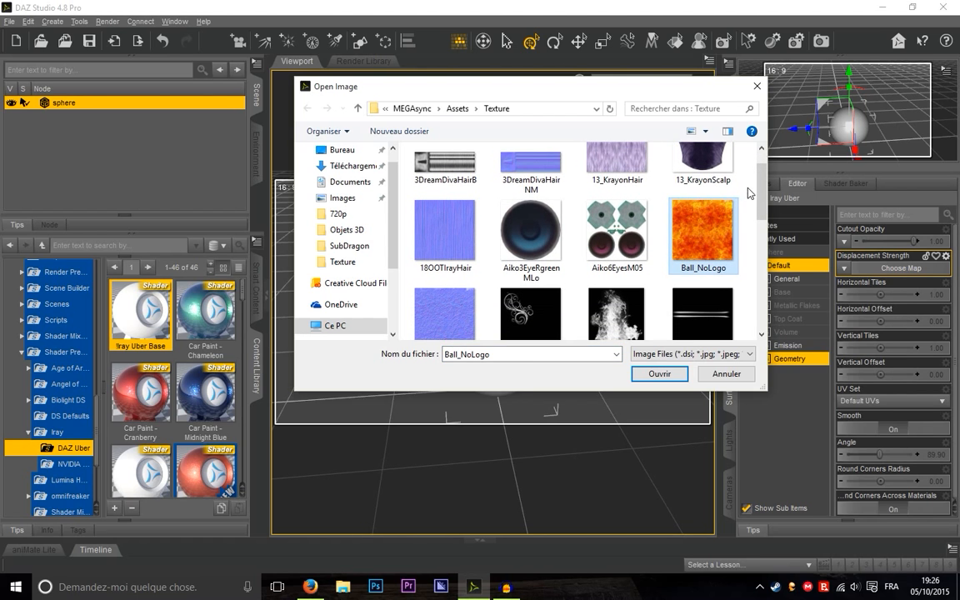
pyautogui.scroll(-1, 467, 250)
pyautogui.click(452, 282)
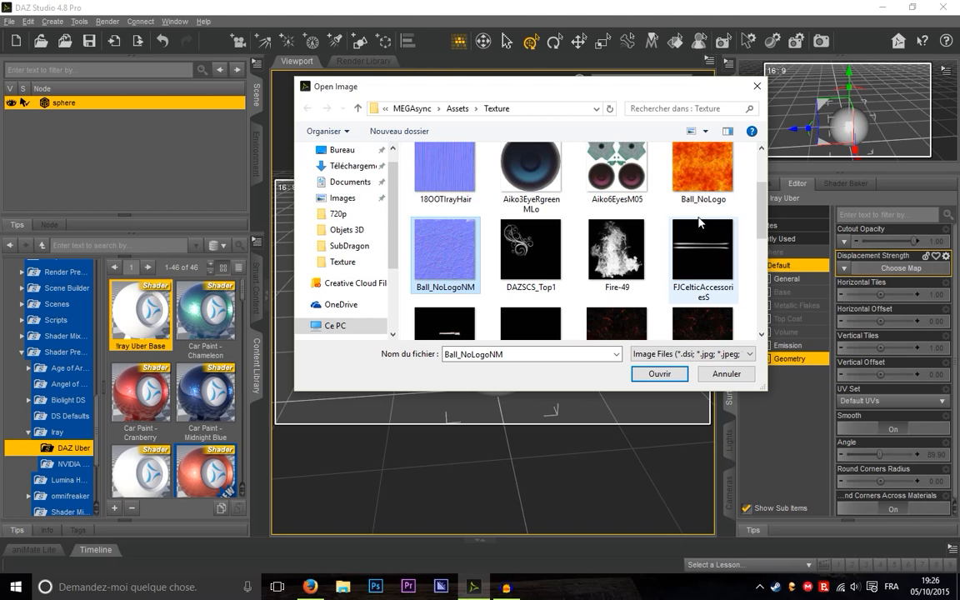
pyautogui.moveTo(761, 236); pyautogui.dragTo(742, 209)
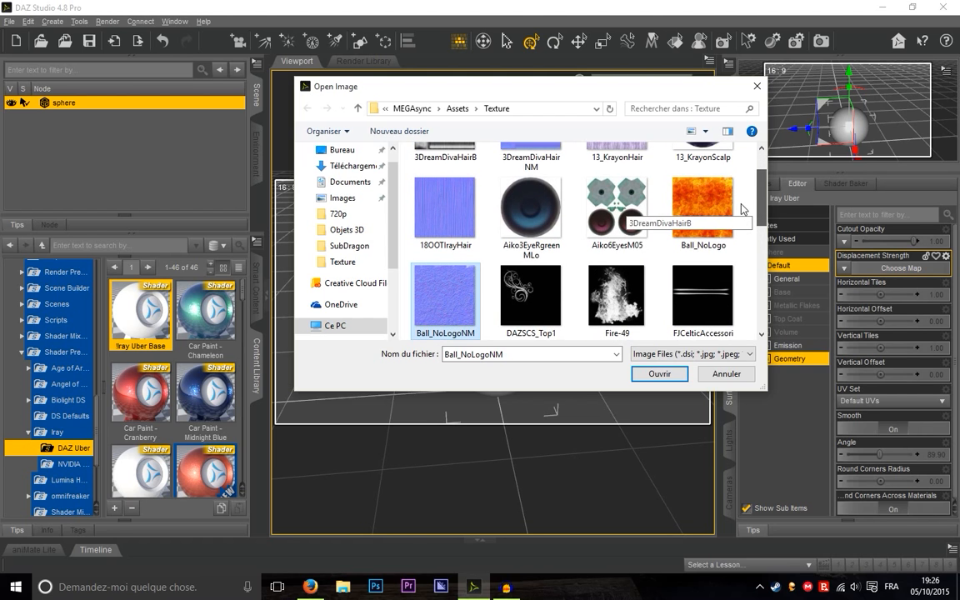
pyautogui.click(617, 293)
pyautogui.doubleClick(617, 286)
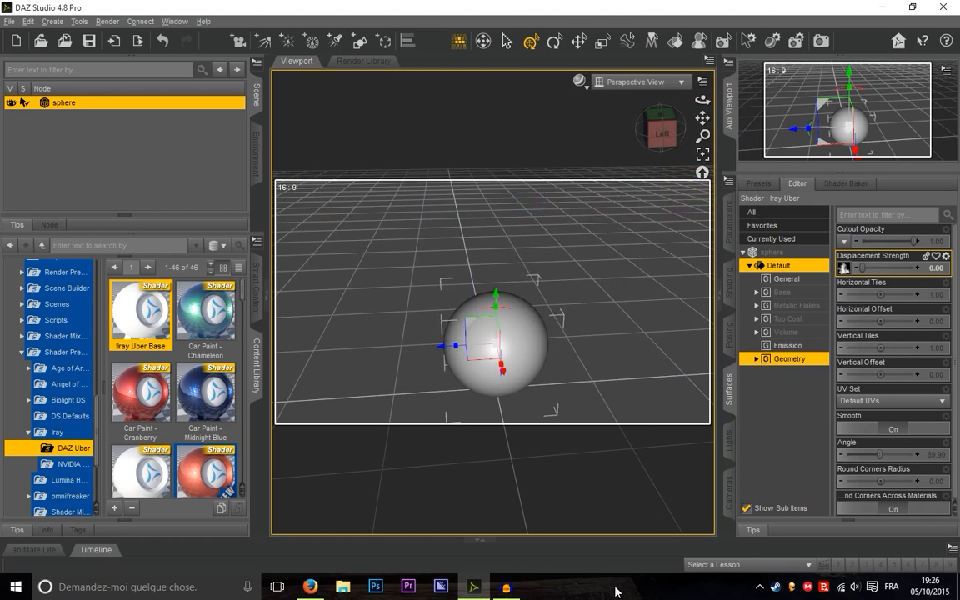
# Step: Switch the viewport to the NVIDIA Iray preview and activate the Node Selection tool
pyautogui.click(659, 145)
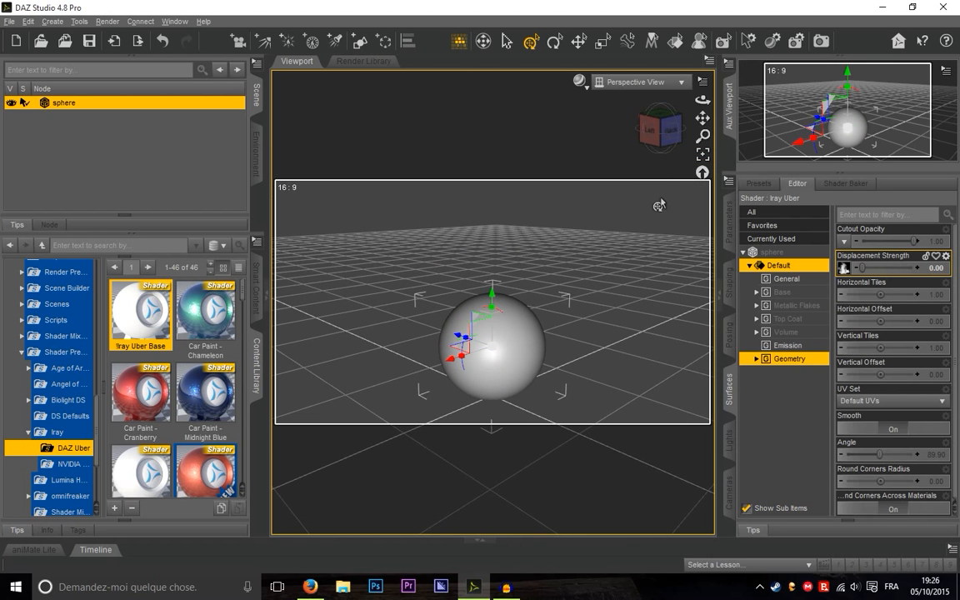
pyautogui.click(579, 80)
pyautogui.click(596, 237)
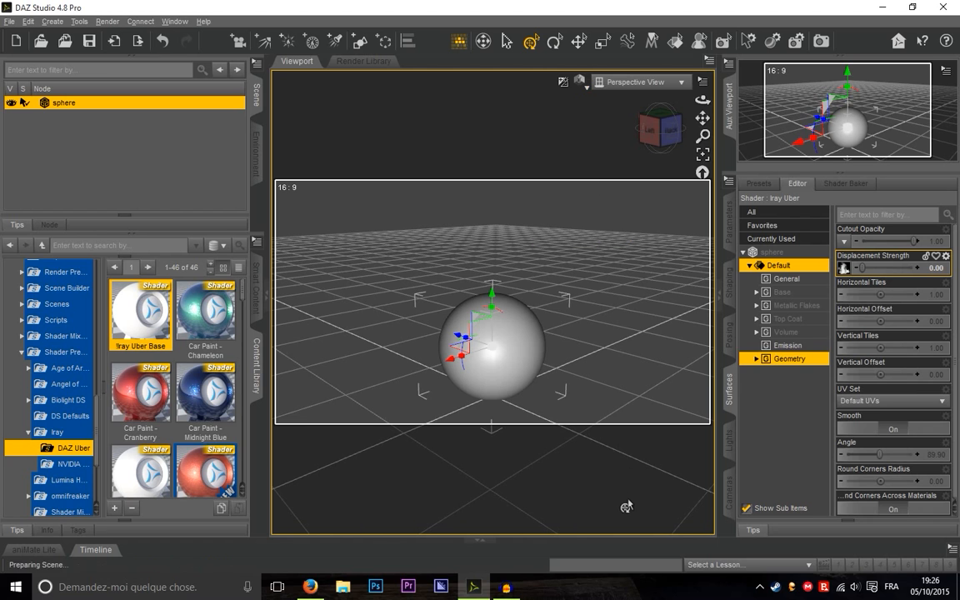
pyautogui.click(667, 142)
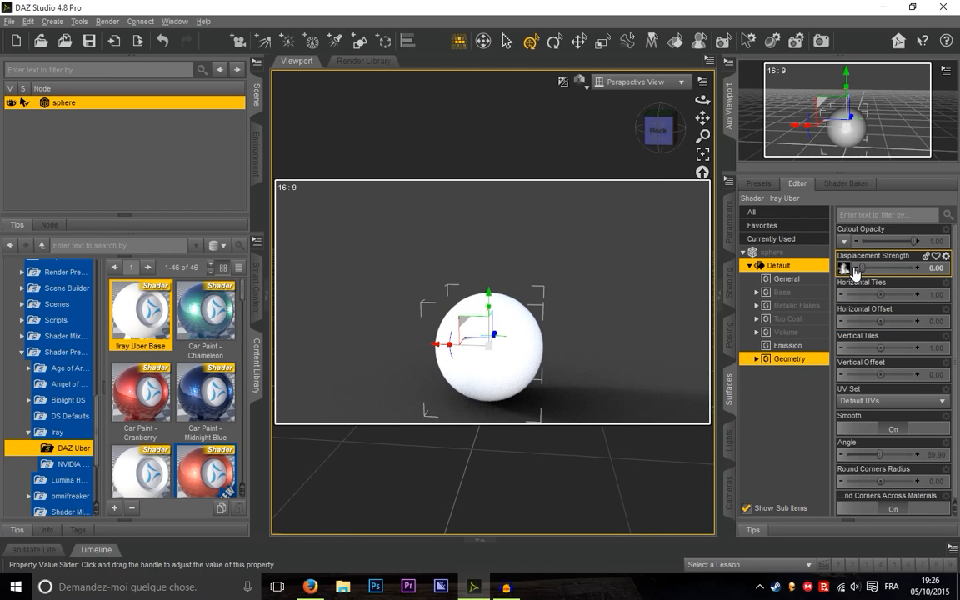
pyautogui.click(507, 41)
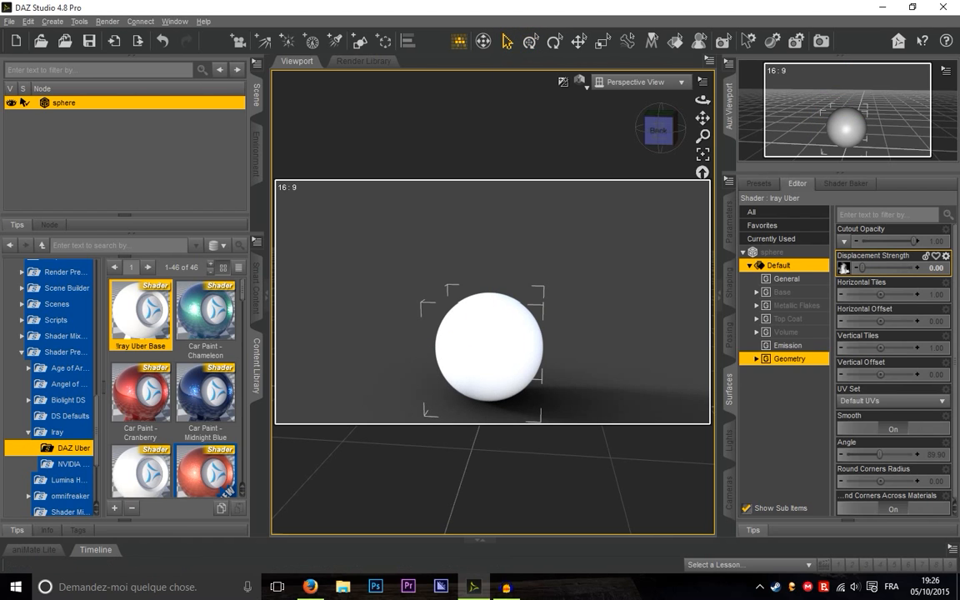
# Step: Set the sphere's Displacement Strength to 2.00 and its Maximum Displacement to 5.00
pyautogui.moveTo(903, 268); pyautogui.dragTo(919, 268)
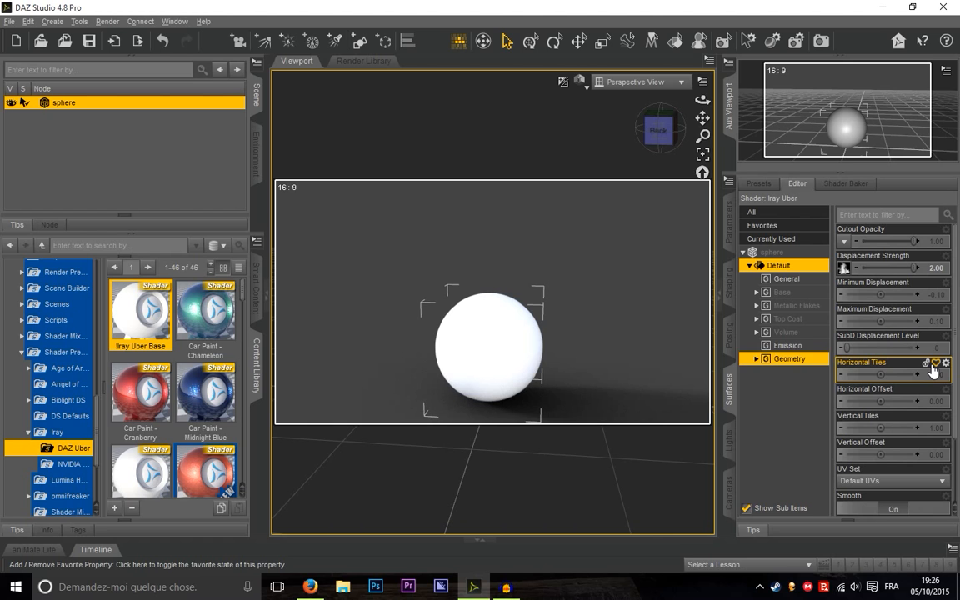
pyautogui.click(935, 321)
pyautogui.write('5')
pyautogui.press('Return')
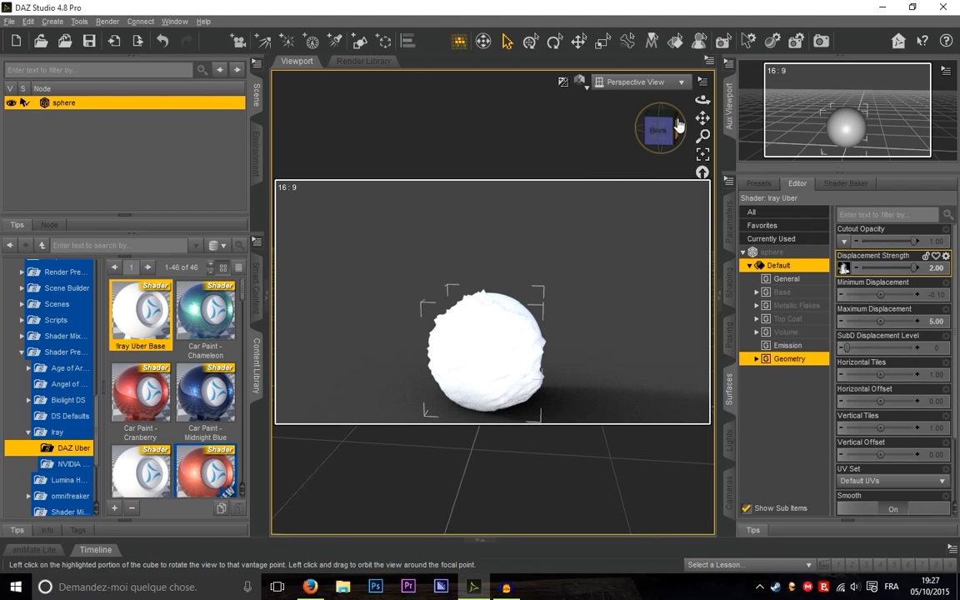
# Step: Set the Base Color of the sphere's material to black
pyautogui.scroll(5, 563, 240)
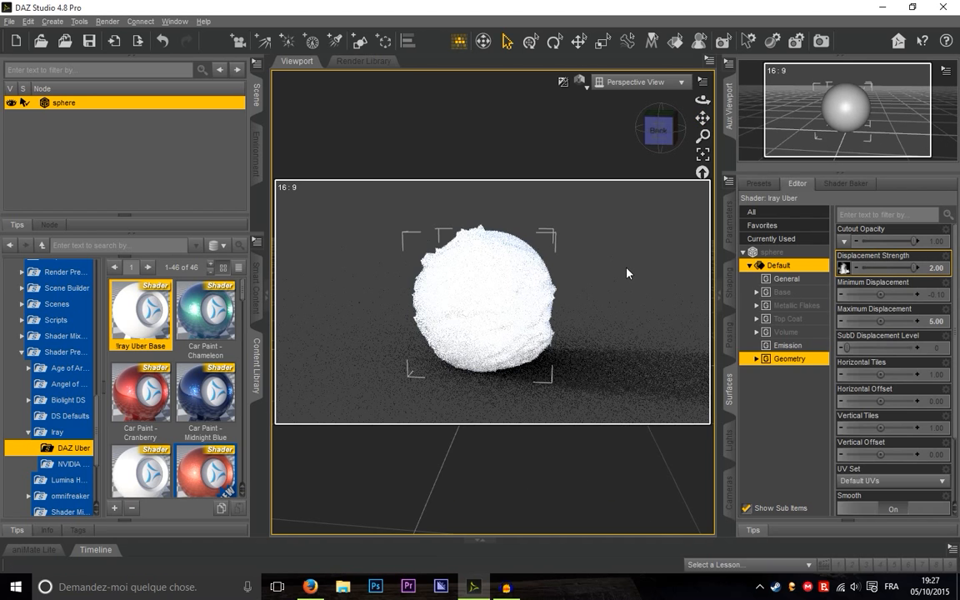
pyautogui.moveTo(659, 132); pyautogui.dragTo(590, 137)
pyautogui.click(659, 130)
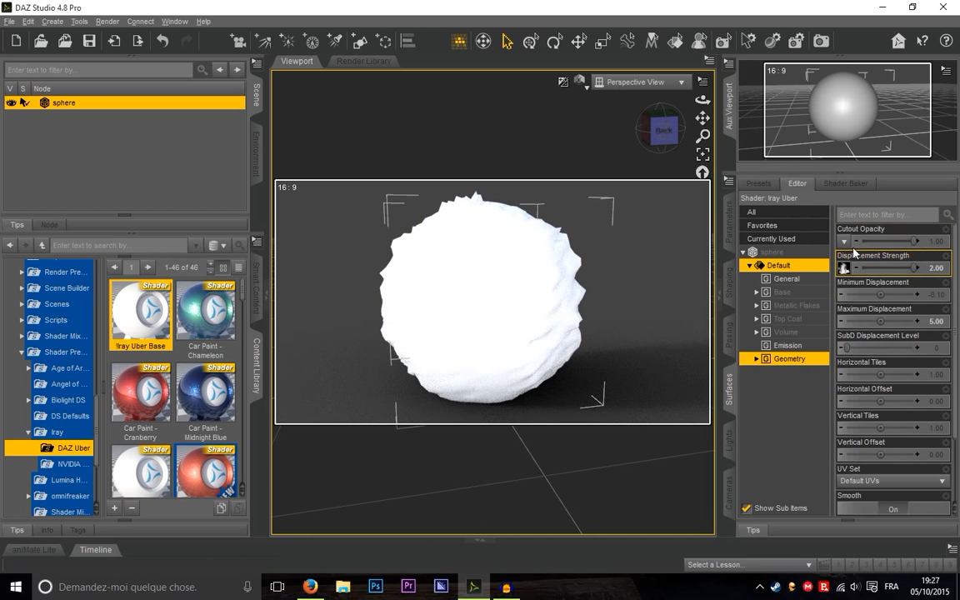
pyautogui.click(782, 292)
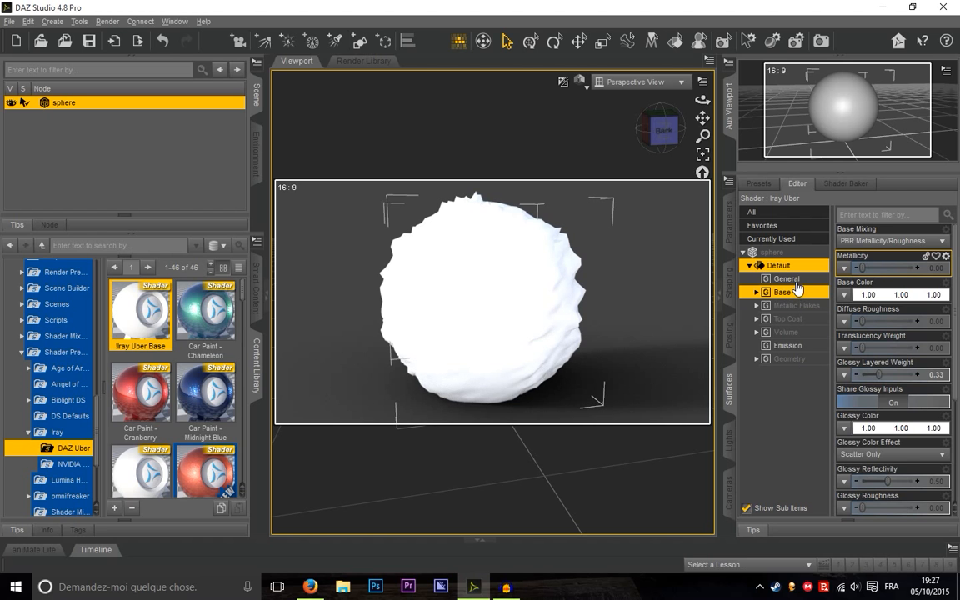
pyautogui.click(870, 294)
pyautogui.click(327, 288)
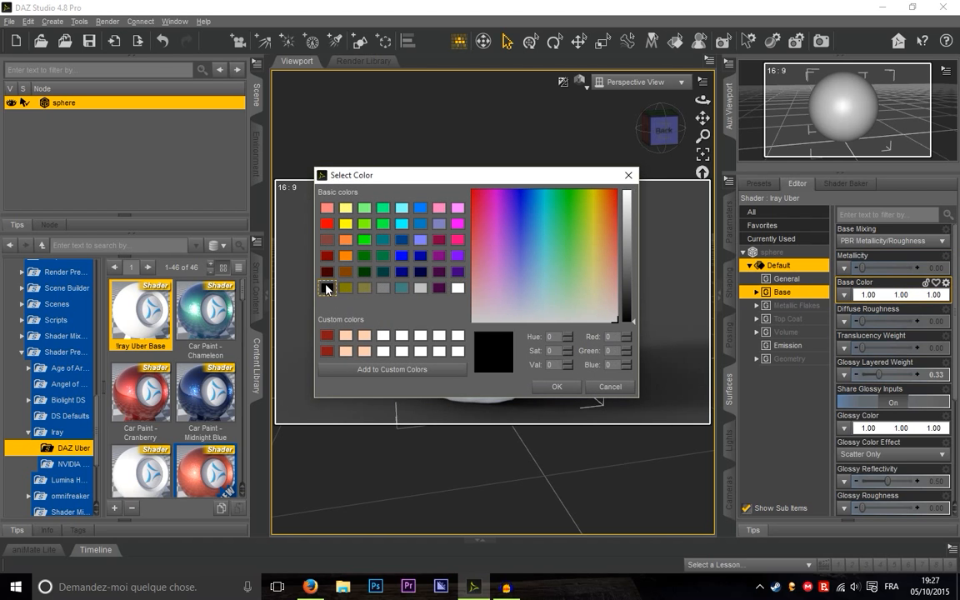
pyautogui.press('Return')
pyautogui.moveTo(657, 146); pyautogui.dragTo(668, 131)
pyautogui.scroll(-4, 610, 404)
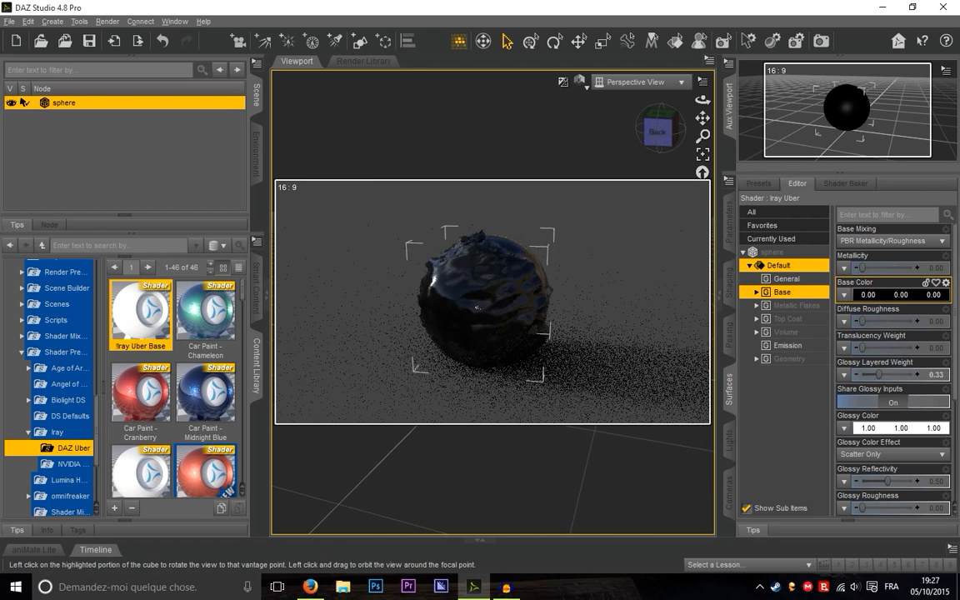
# Step: Set the Maximum Displacement of the sphere's geometry to 10.00
pyautogui.click(800, 359)
pyautogui.click(936, 322)
pyautogui.press('Return')
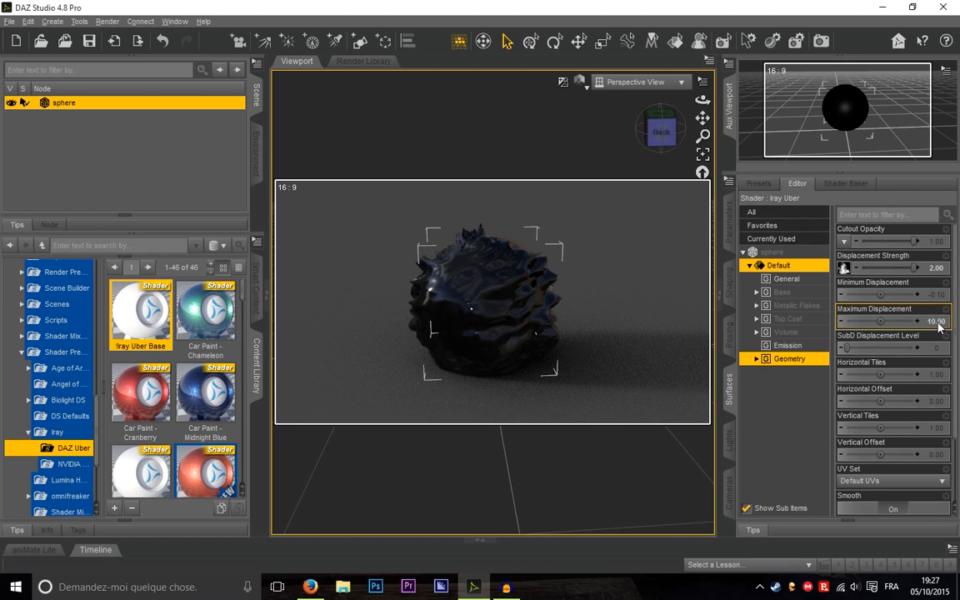
# Step: Inspect the displaced sphere from the front, right and back, and compare its relief with the Fire-49 displacement map
pyautogui.moveTo(658, 131); pyautogui.dragTo(633, 138)
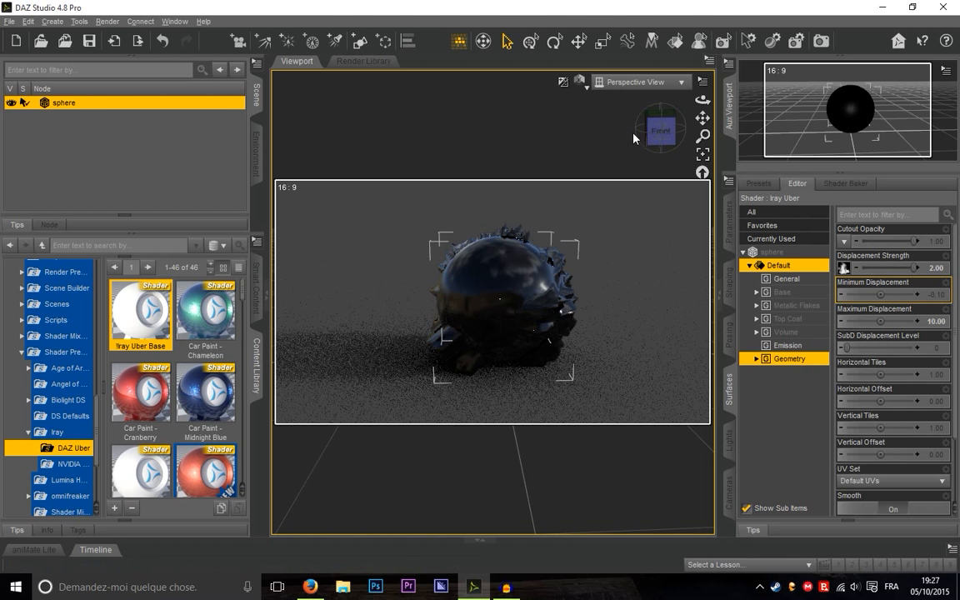
pyautogui.click(660, 134)
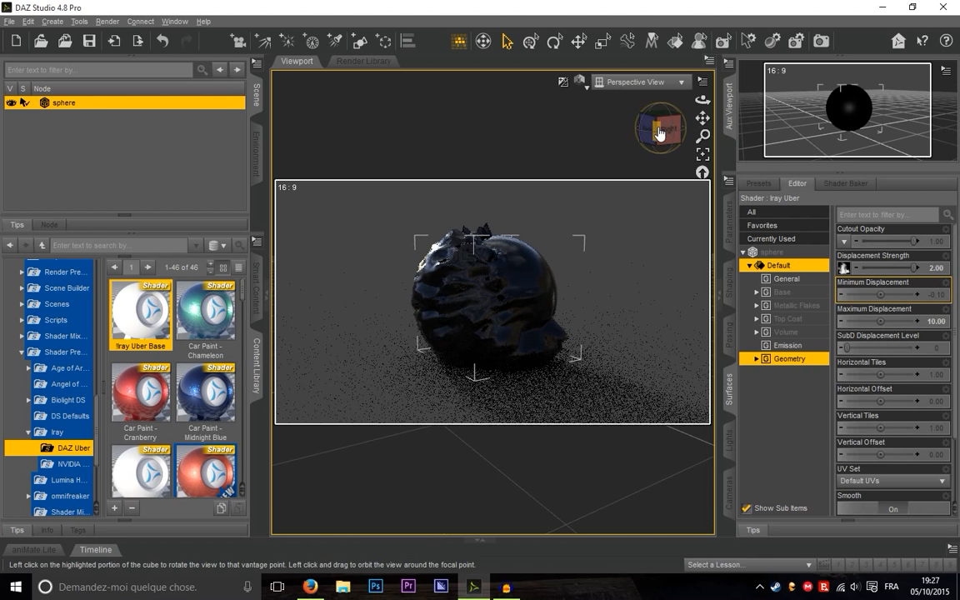
pyautogui.moveTo(650, 134); pyautogui.dragTo(676, 134)
pyautogui.moveTo(844, 272)
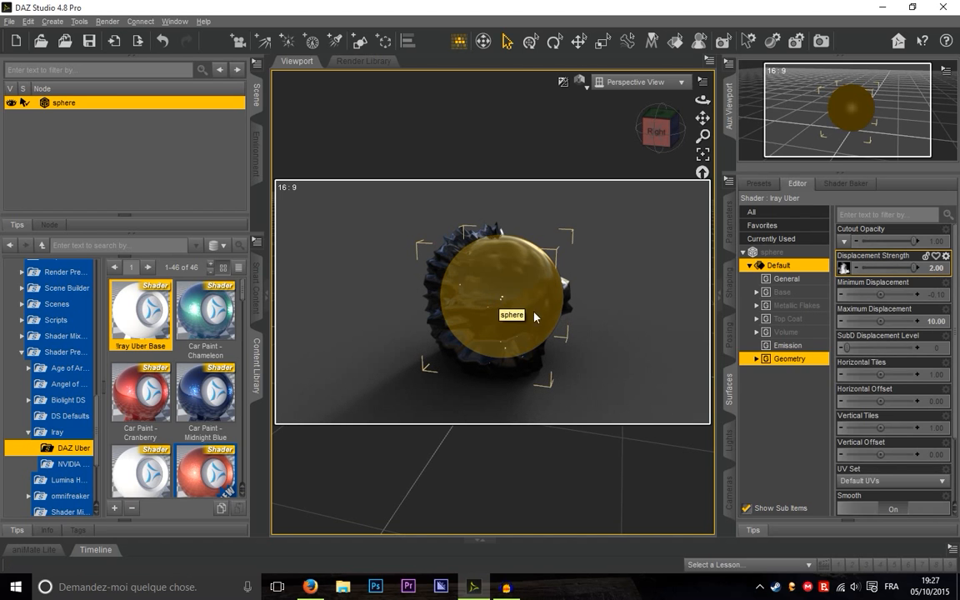
pyautogui.click(667, 143)
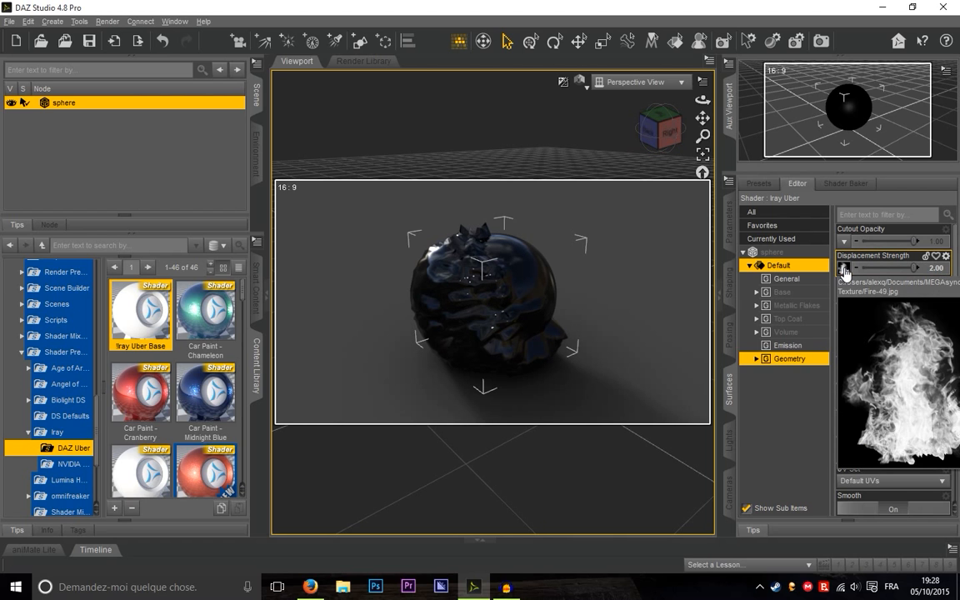
pyautogui.click(672, 132)
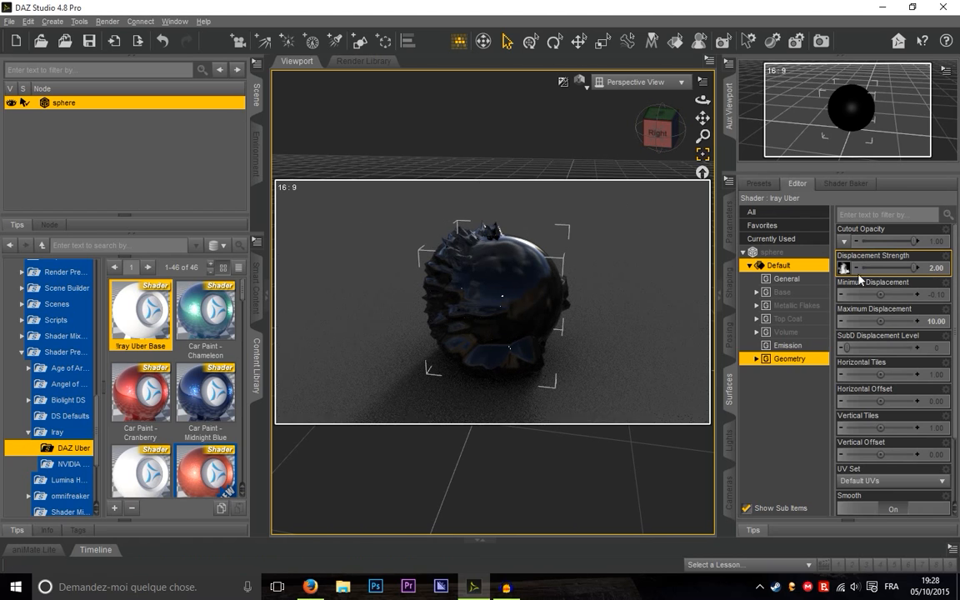
pyautogui.moveTo(846, 268)
# Step: Try a Minimum Displacement of 5.00 on the sphere
pyautogui.click(939, 295)
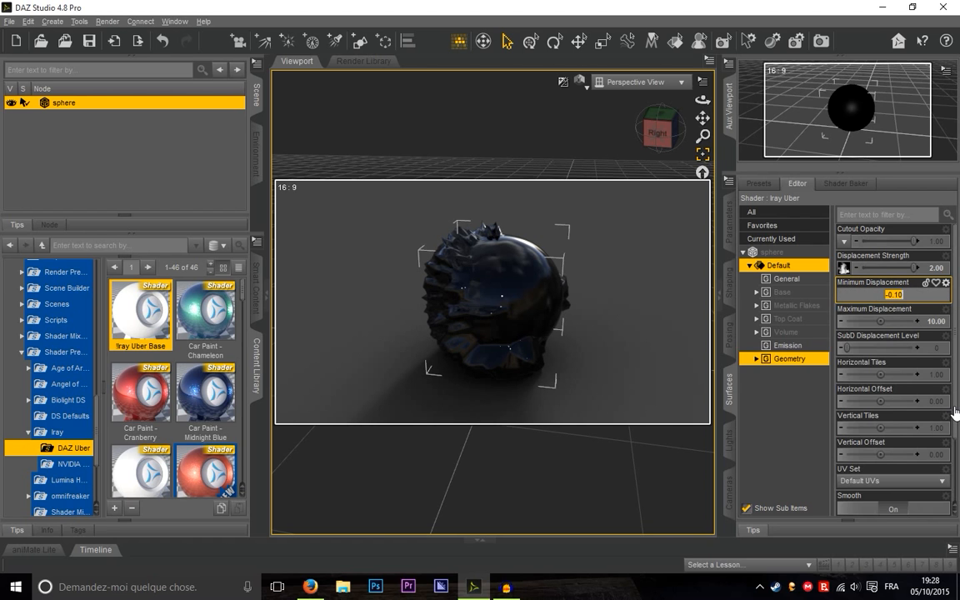
pyautogui.write('5')
pyautogui.press('Return')
pyautogui.click(921, 320)
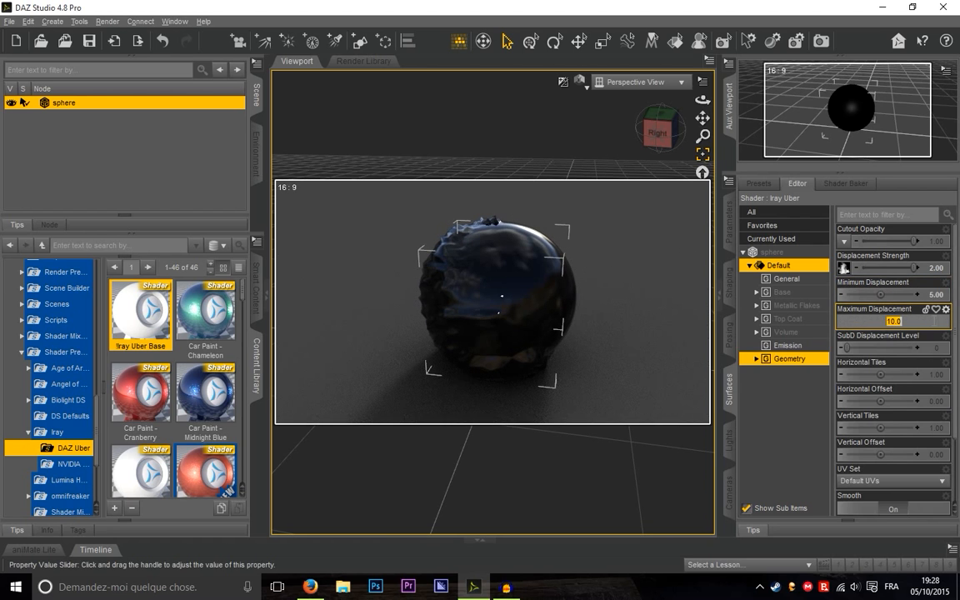
# Step: Set the sphere's Minimum Displacement to -5.00
pyautogui.click(939, 295)
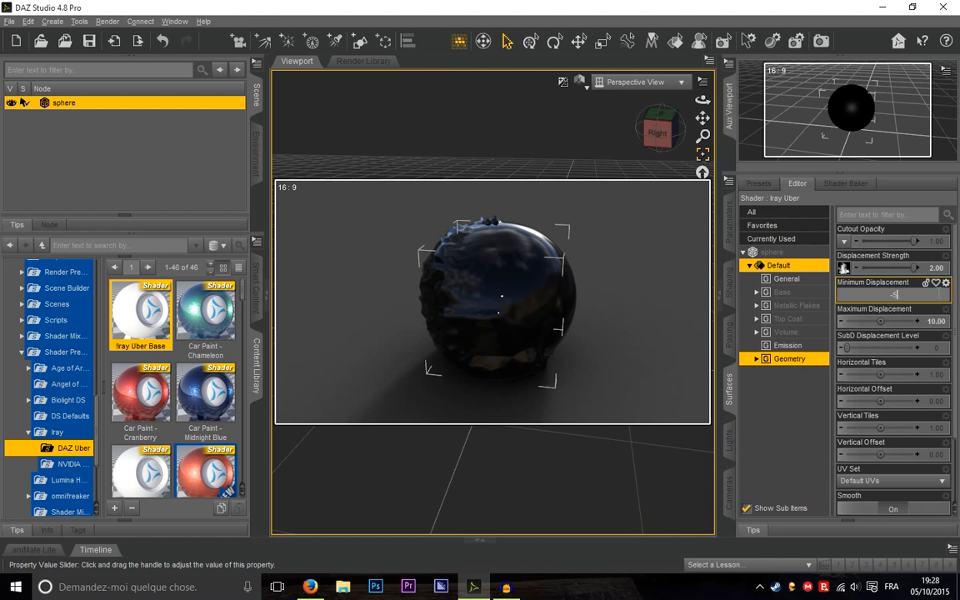
pyautogui.write('-5')
pyautogui.press('Return')
# Step: Examine the spikes and recesses of the displaced sphere from several sides and in close-up
pyautogui.moveTo(661, 143)
pyautogui.mouseDown()
pyautogui.moveTo(696, 138)
pyautogui.moveTo(659, 127)
pyautogui.moveTo(661, 145)
pyautogui.mouseUp()
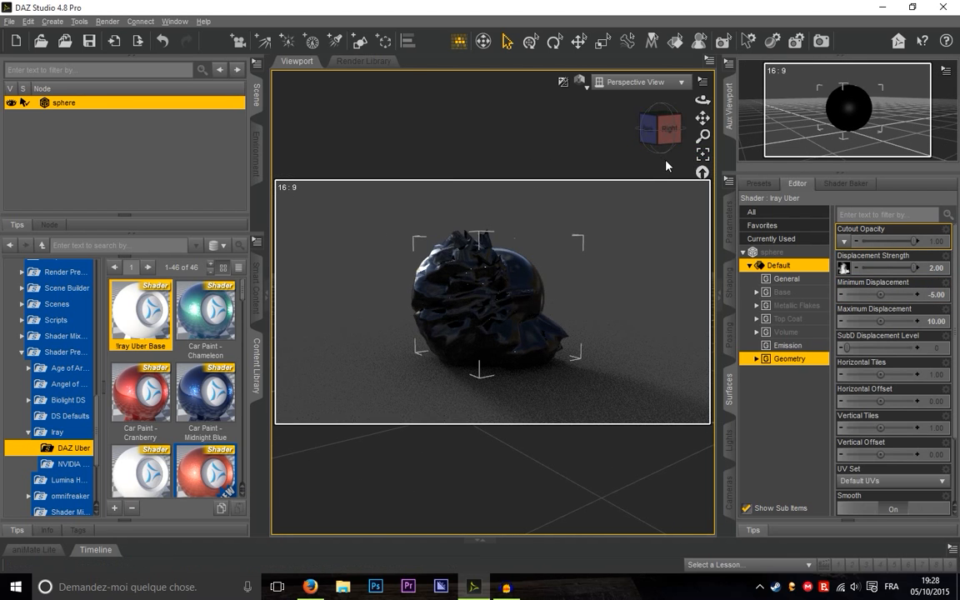
pyautogui.click(663, 129)
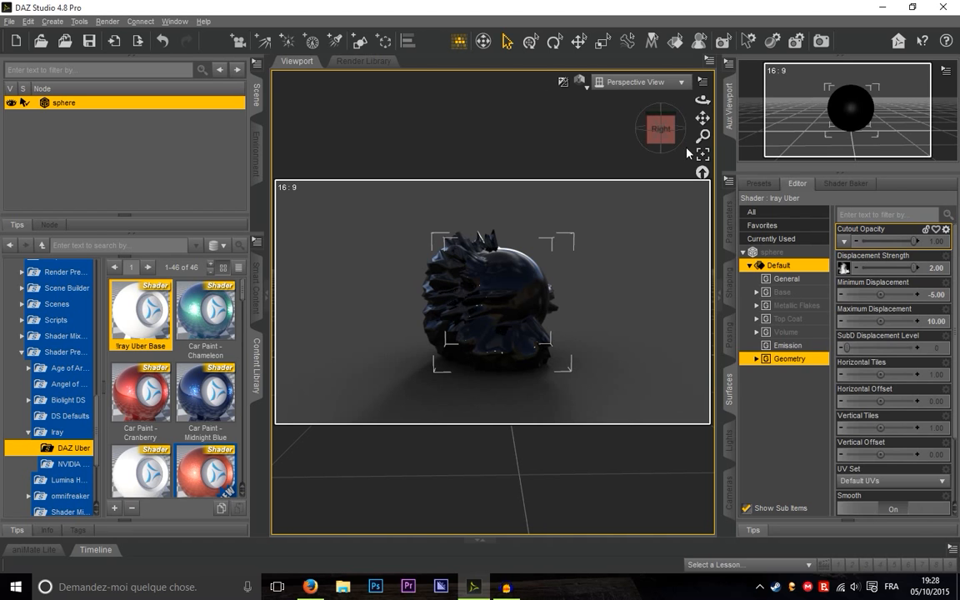
pyautogui.moveTo(656, 130); pyautogui.dragTo(648, 197)
pyautogui.moveTo(656, 131); pyautogui.dragTo(666, 133)
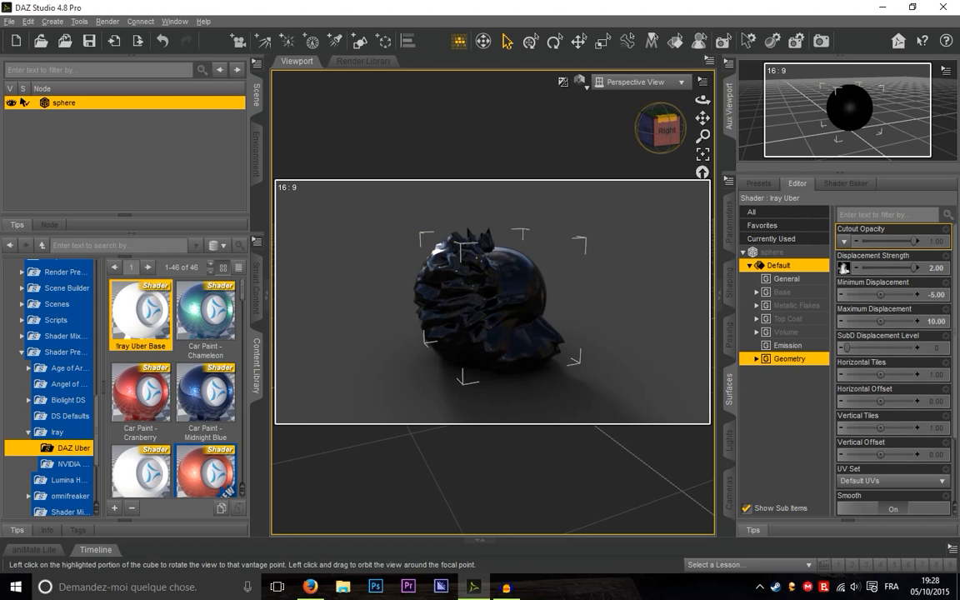
pyautogui.click(660, 133)
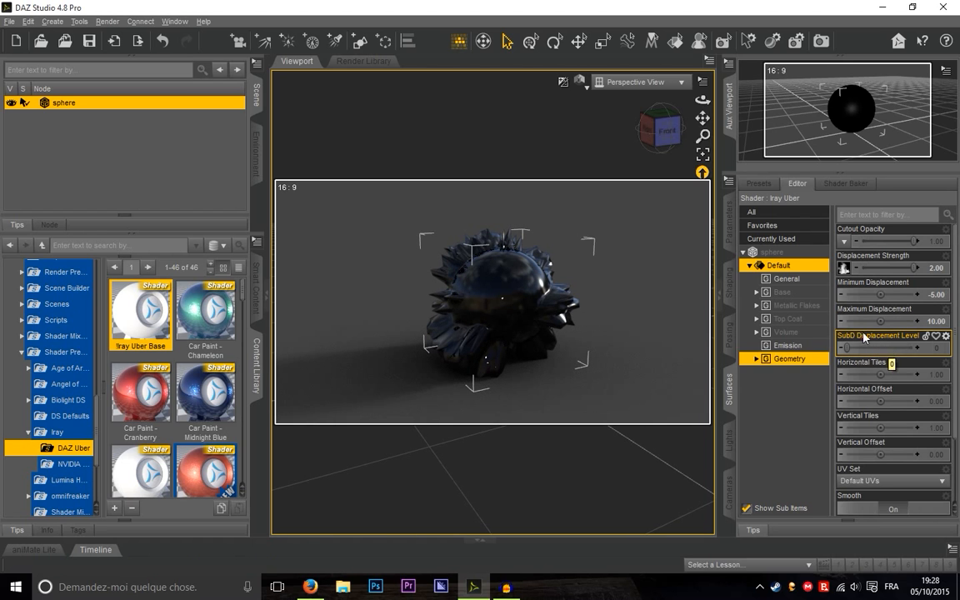
pyautogui.click(648, 130)
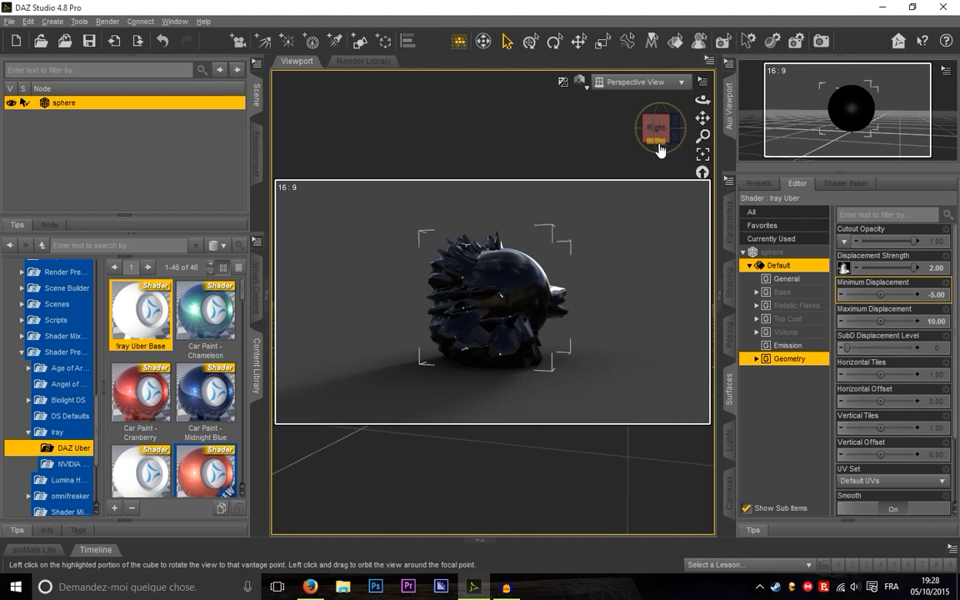
pyautogui.scroll(2, 497, 244)
pyautogui.scroll(5, 496, 244)
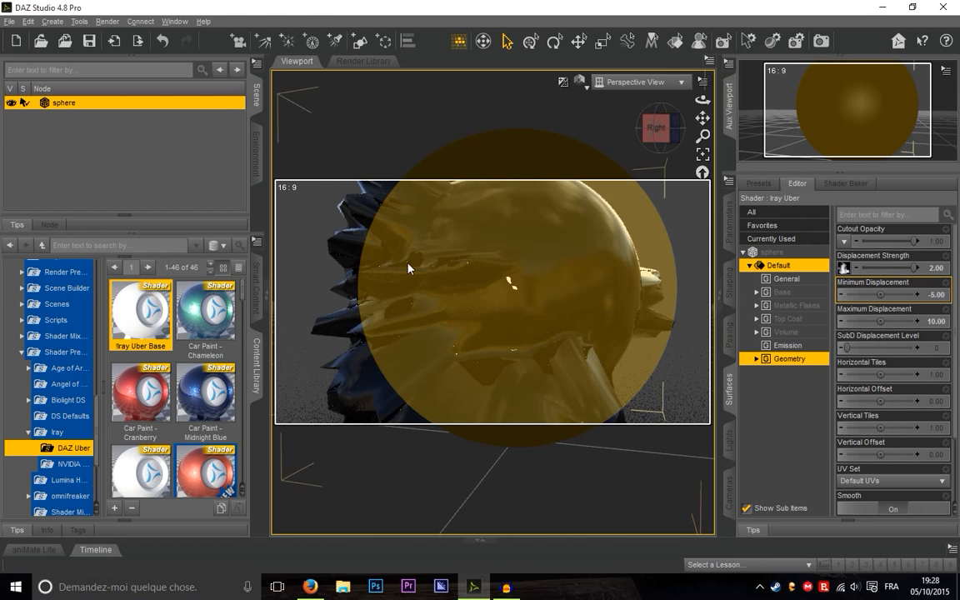
pyautogui.moveTo(670, 136); pyautogui.dragTo(733, 167)
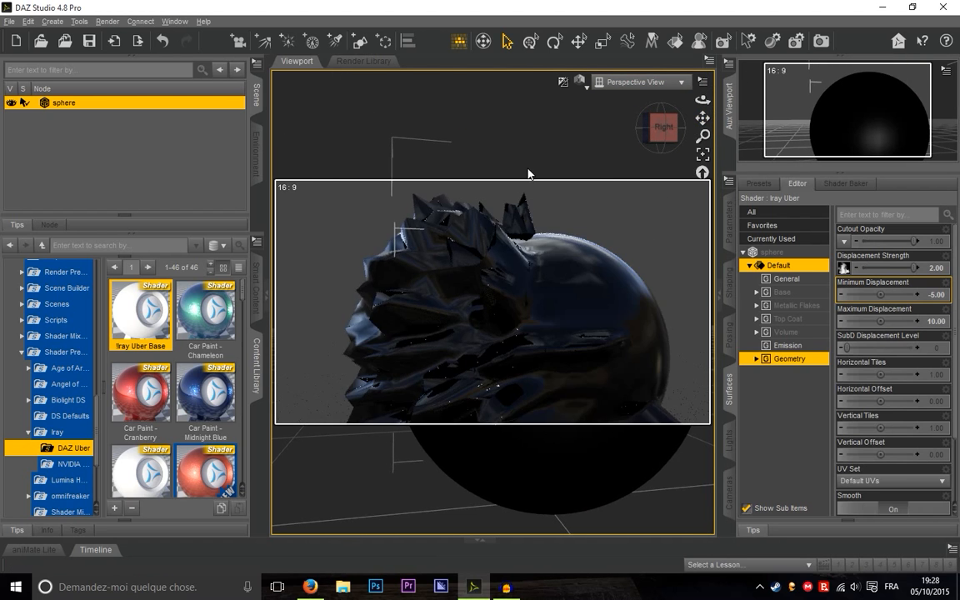
pyautogui.scroll(2, 533, 208)
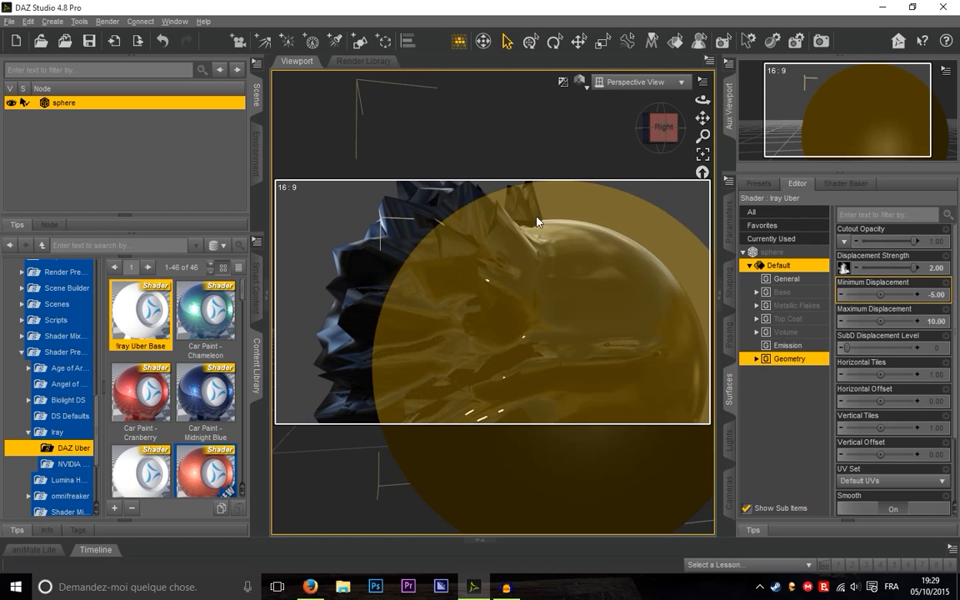
pyautogui.scroll(-3, 621, 311)
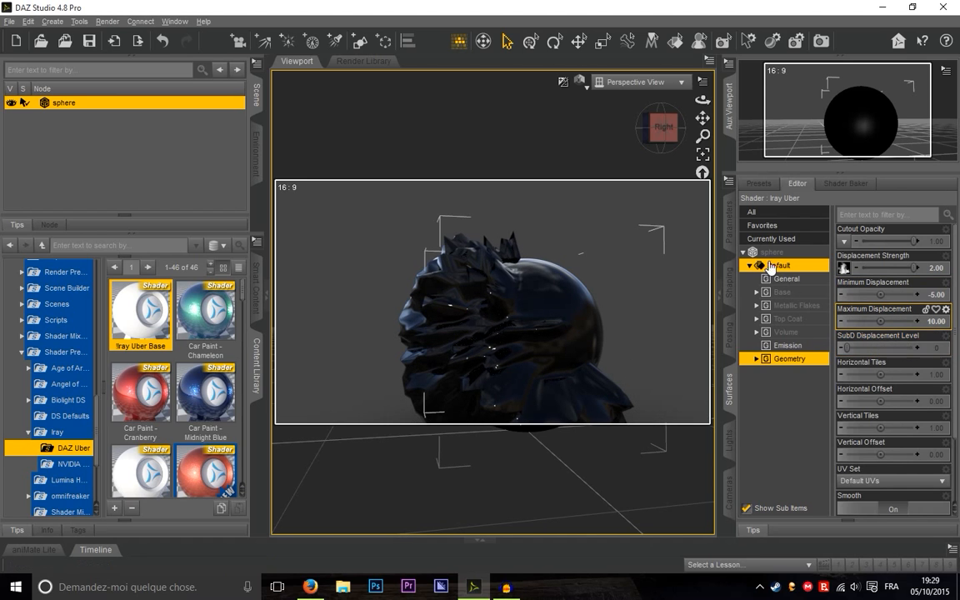
# Step: Recentre the sphere in the view and compare its smooth and displaced areas from the front, right and back
pyautogui.moveTo(703, 118); pyautogui.dragTo(685, 93)
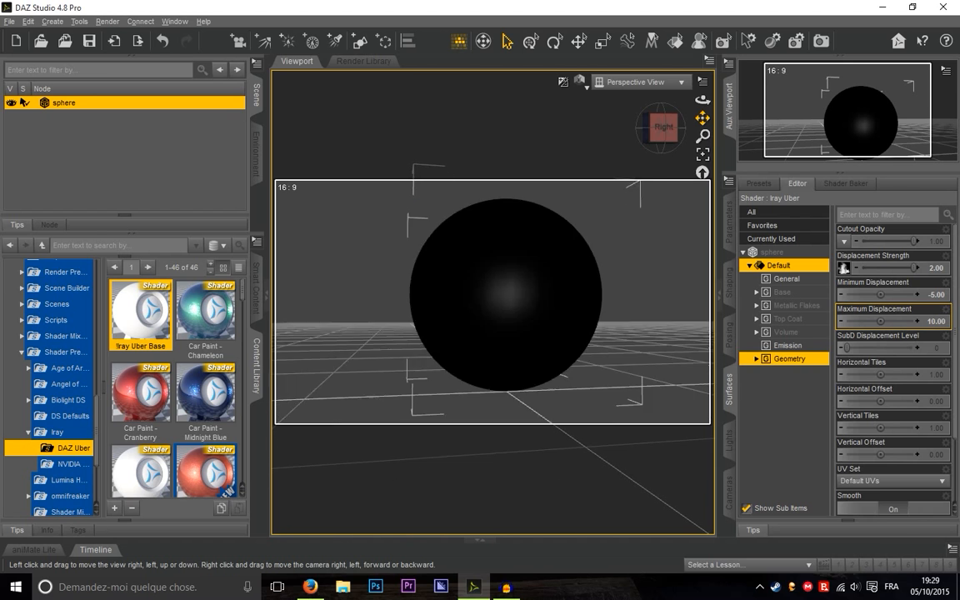
pyautogui.scroll(-3, 622, 323)
pyautogui.click(661, 136)
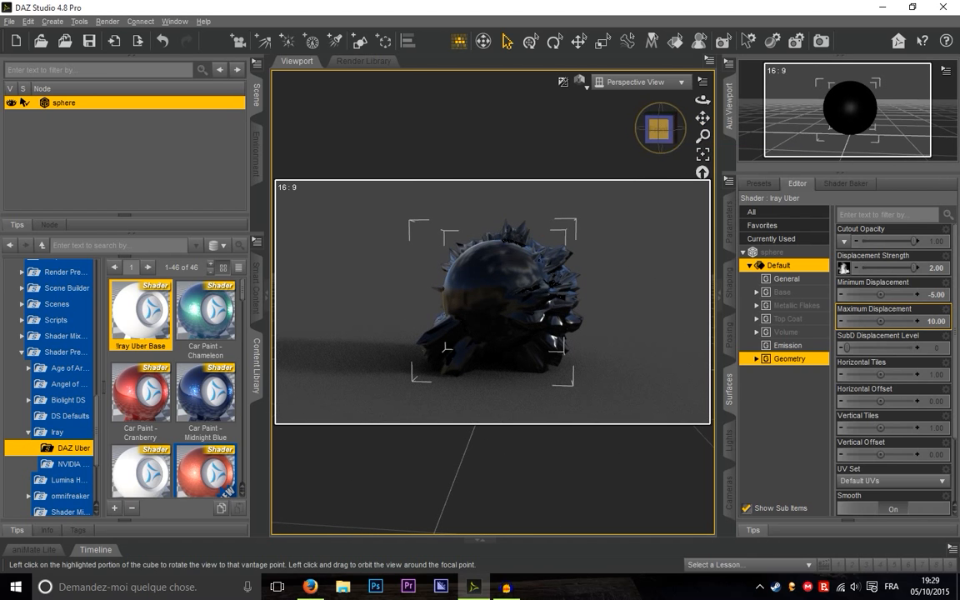
pyautogui.moveTo(655, 130); pyautogui.dragTo(691, 150)
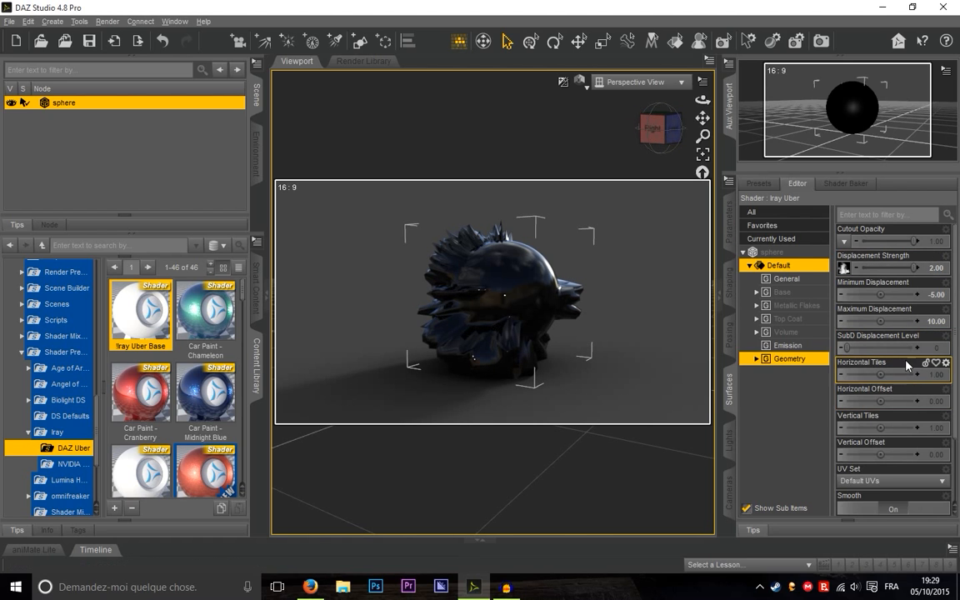
pyautogui.moveTo(652, 138); pyautogui.dragTo(625, 139)
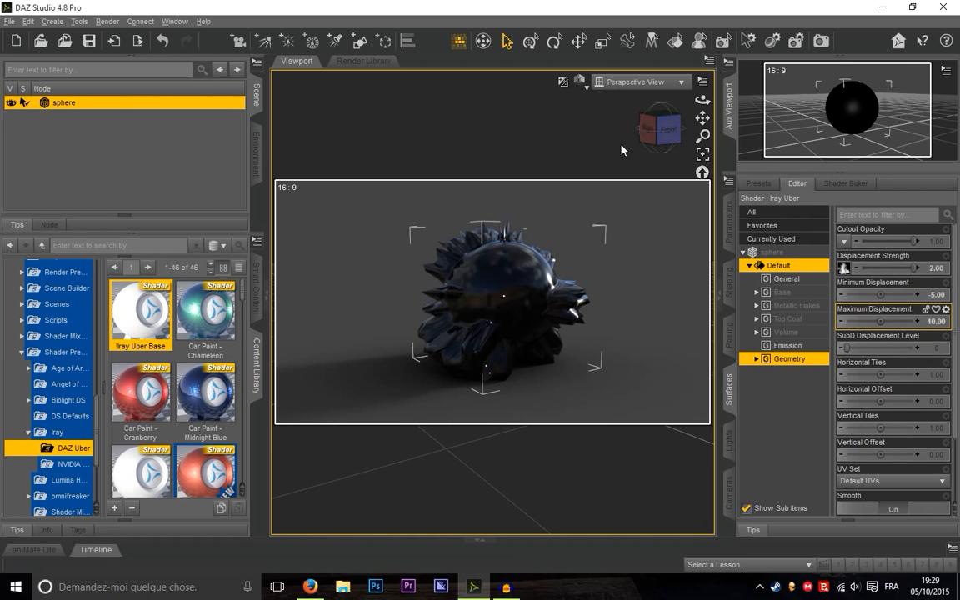
pyautogui.click(665, 145)
pyautogui.moveTo(665, 149); pyautogui.dragTo(802, 213)
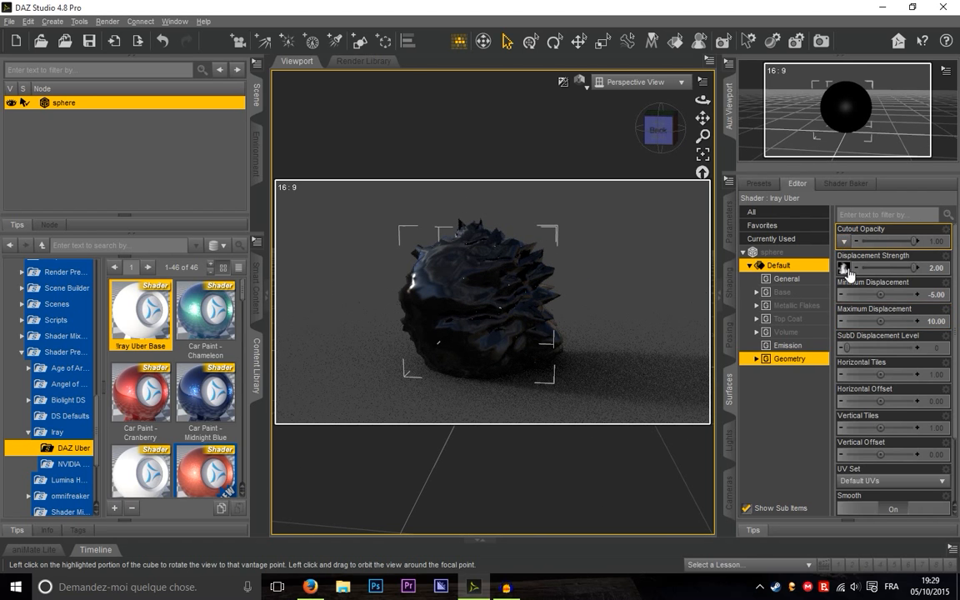
# Step: Replace the displacement map with the SMPL_Eye_Color image from the Texture folder and view the sphere from its right side
pyautogui.click(845, 269)
pyautogui.click(731, 275)
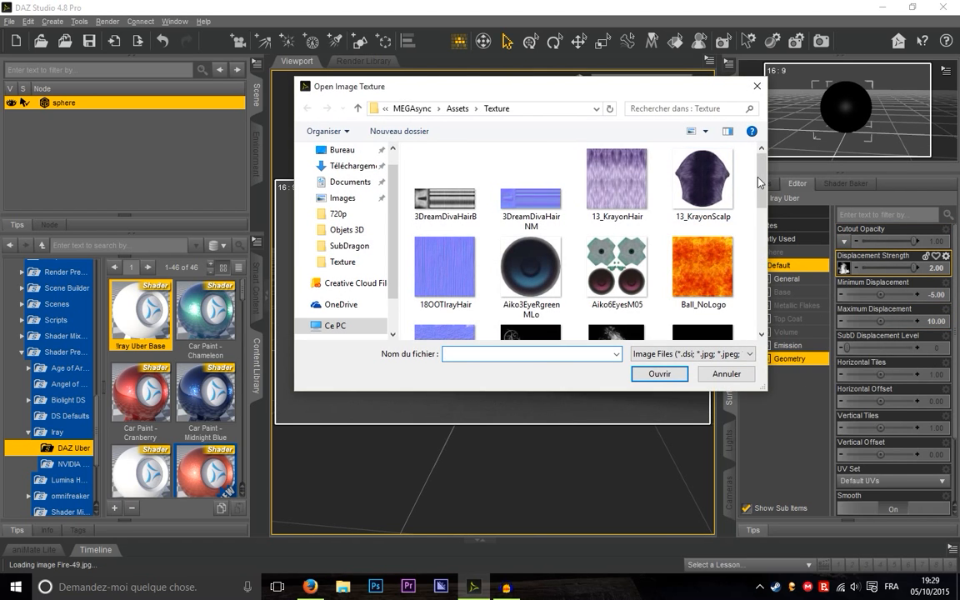
pyautogui.scroll(-10, 691, 189)
pyautogui.moveTo(765, 287); pyautogui.dragTo(764, 297)
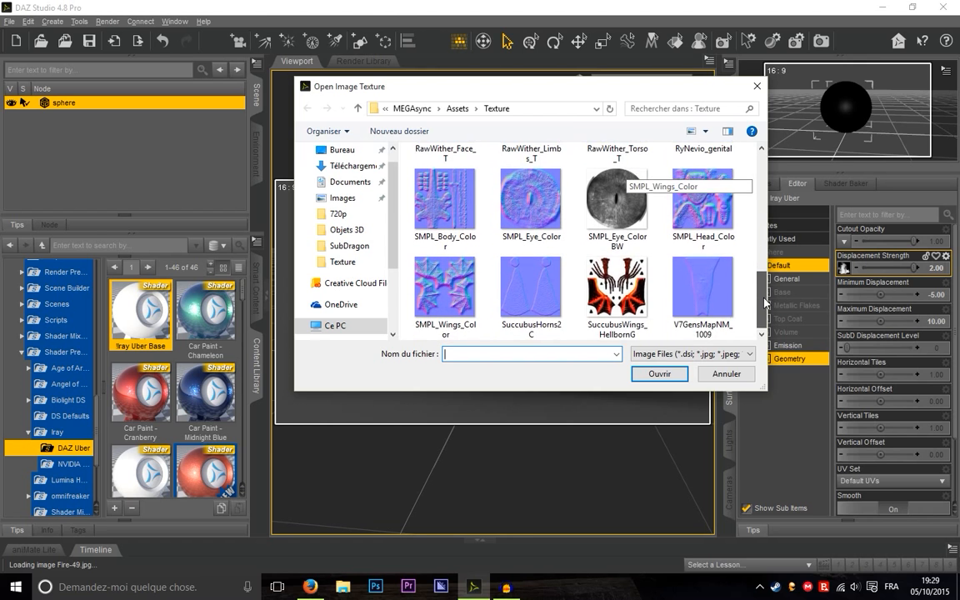
pyautogui.doubleClick(532, 206)
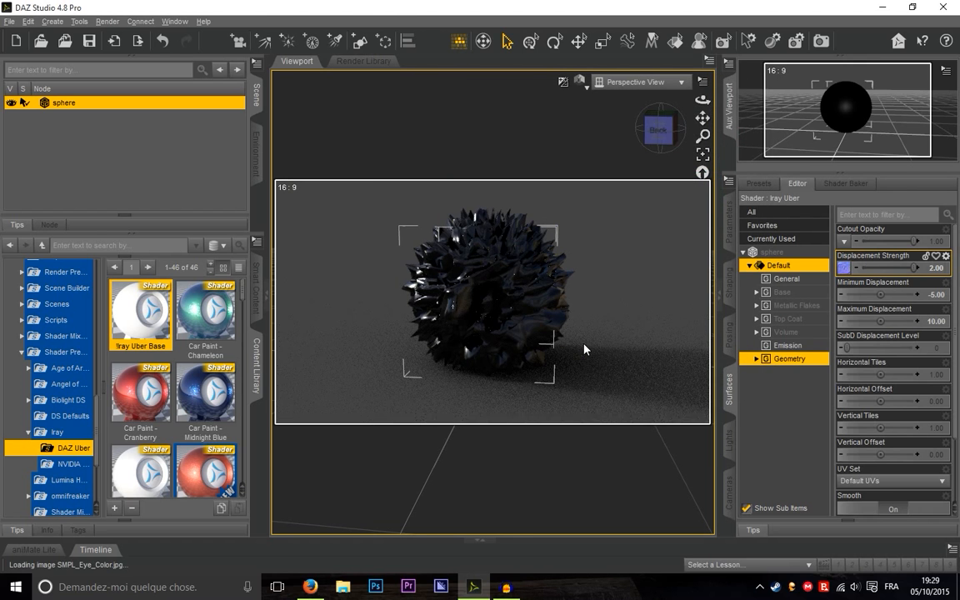
pyautogui.moveTo(666, 144); pyautogui.dragTo(645, 145)
# Step: Load the SuccubusHorns2C image from the Texture folder as the displacement map and look at the sphere from other sides
pyautogui.click(844, 267)
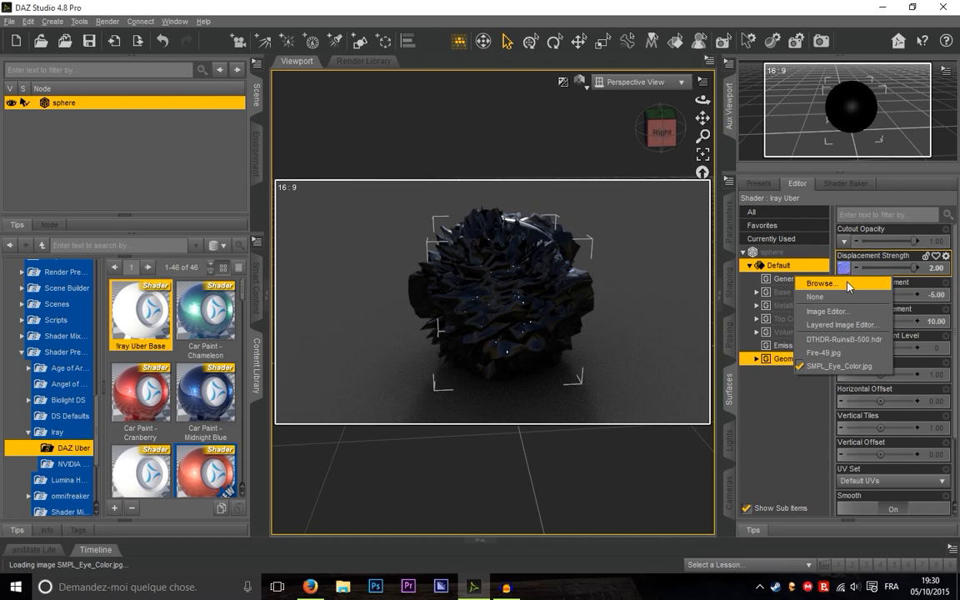
pyautogui.click(847, 285)
pyautogui.scroll(-2, 765, 227)
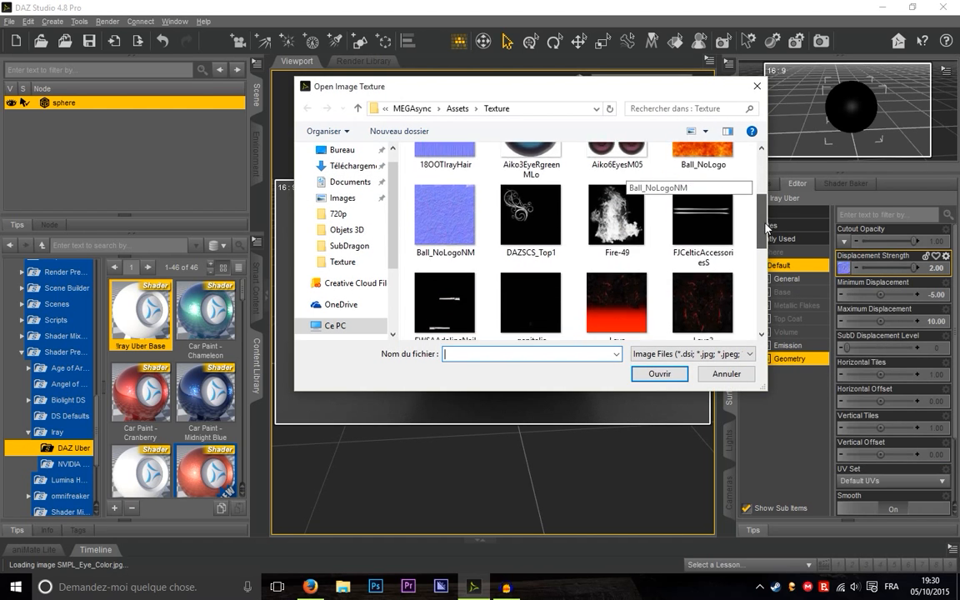
pyautogui.moveTo(765, 227); pyautogui.dragTo(752, 312)
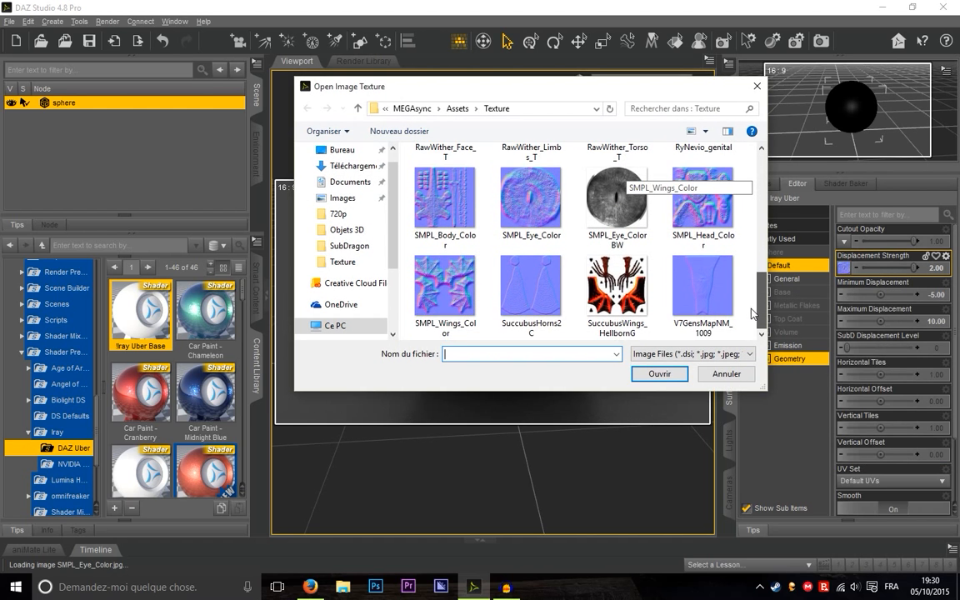
pyautogui.click(519, 266)
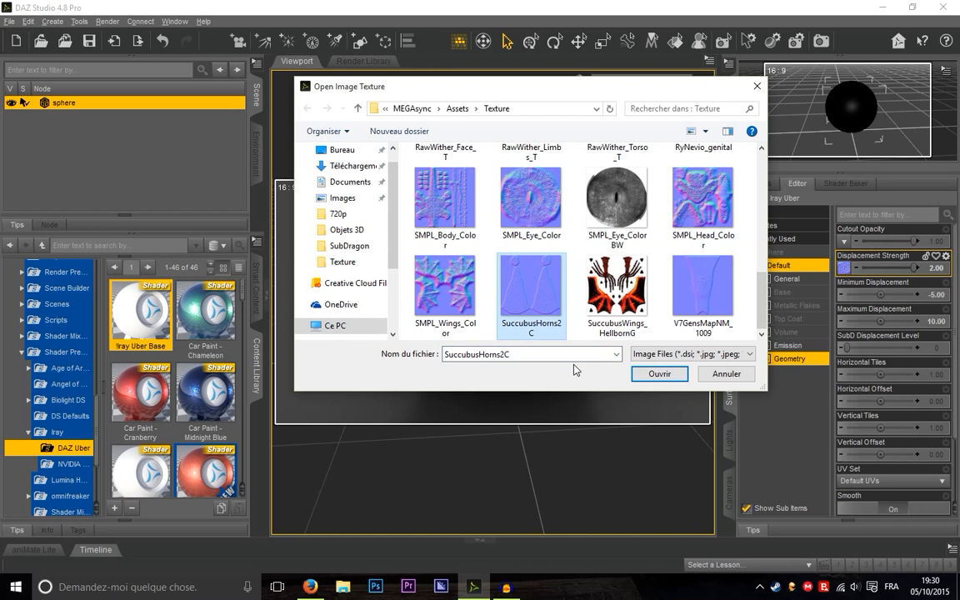
pyautogui.press('Return')
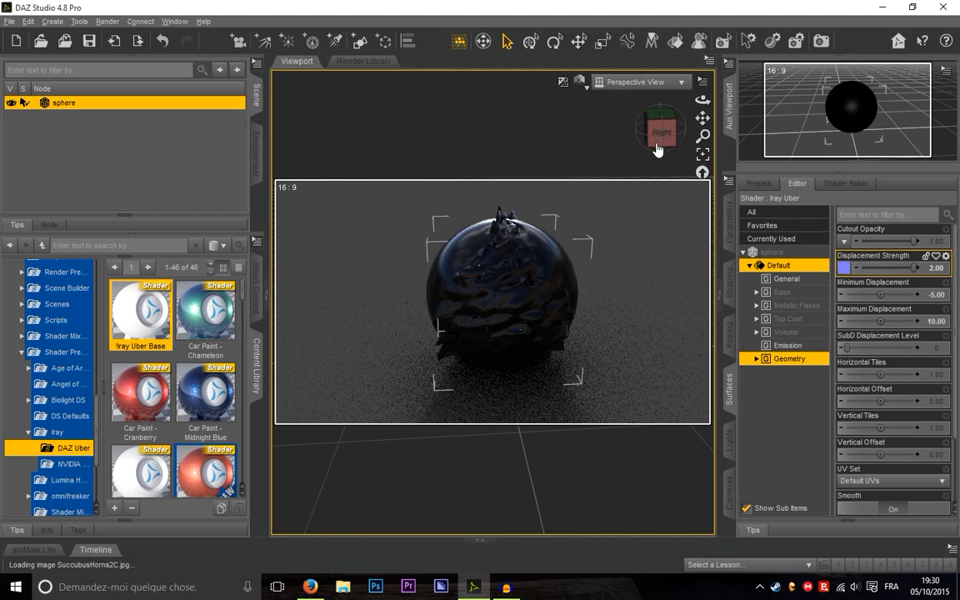
pyautogui.moveTo(657, 133); pyautogui.dragTo(463, 142)
pyautogui.moveTo(658, 131); pyautogui.dragTo(733, 149)
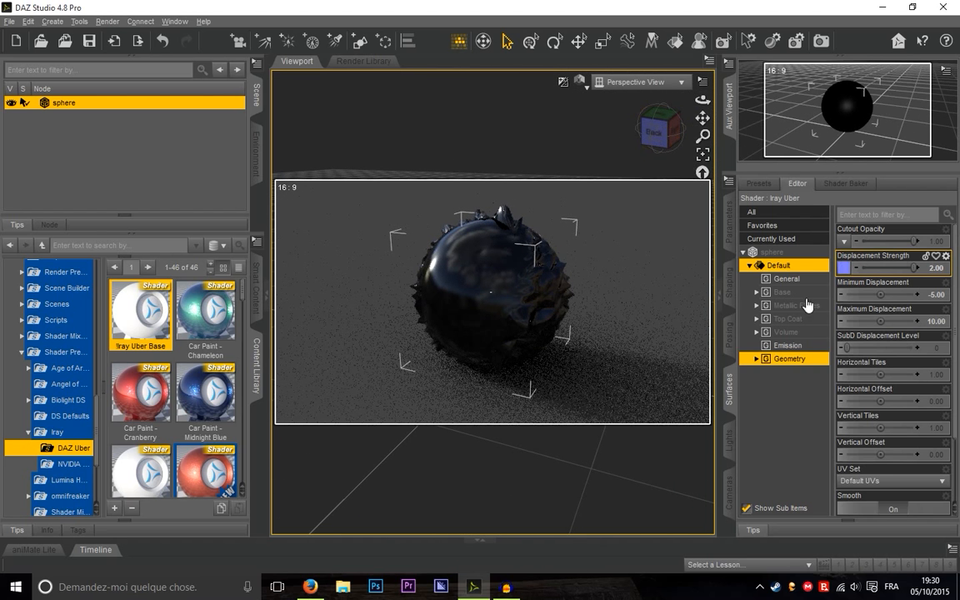
# Step: Reset the sphere's Minimum Displacement to its default value of -0.10
pyautogui.click(946, 283)
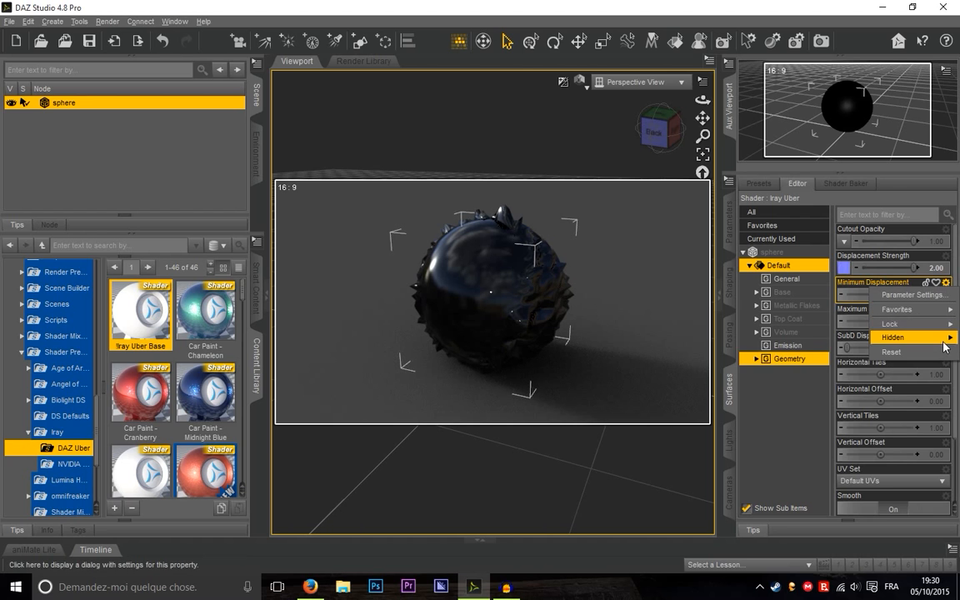
pyautogui.click(944, 351)
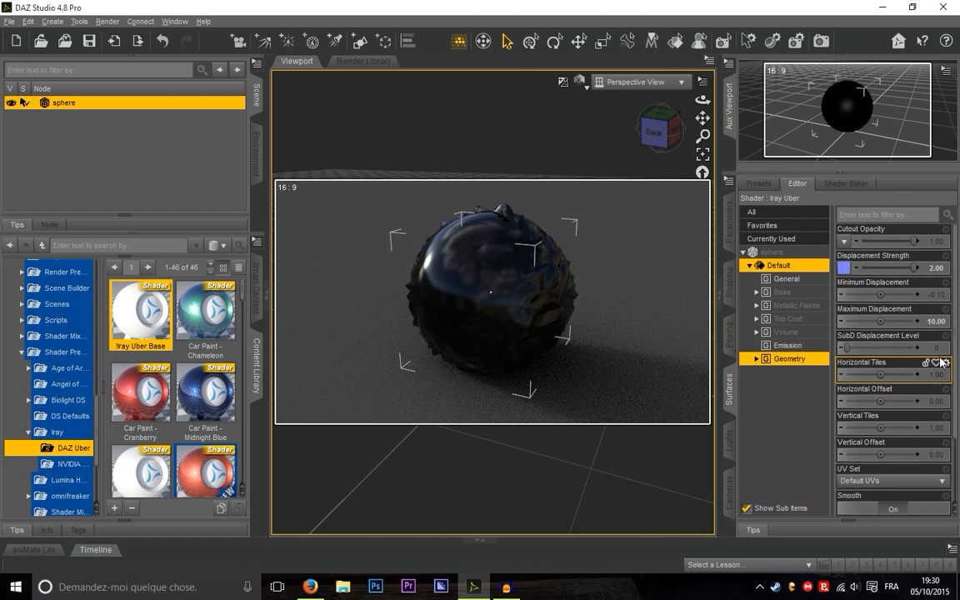
pyautogui.click(946, 310)
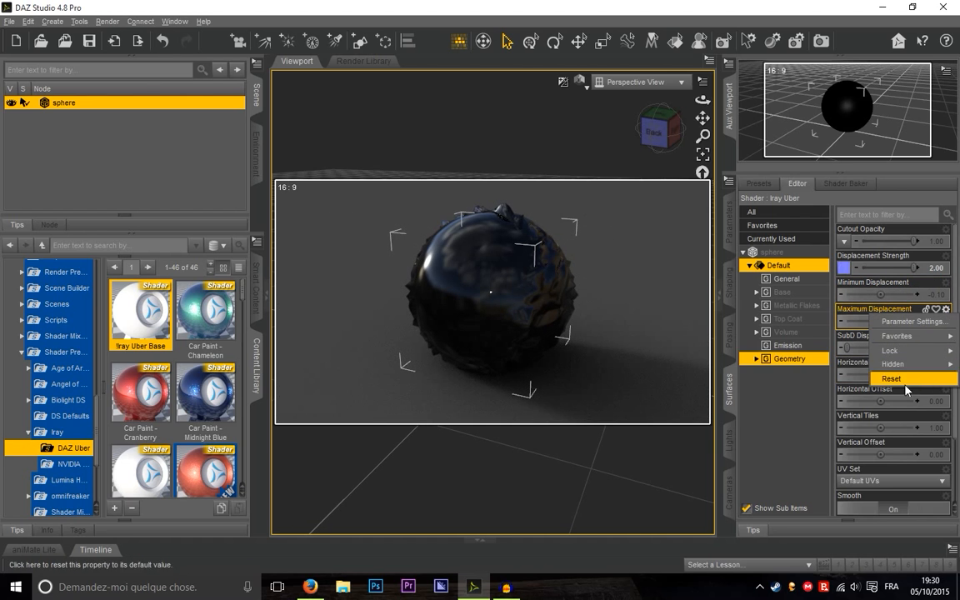
# Step: Load the Ball_NoLogo image from the Texture folder as the displacement map and view the sphere from its left side and back
pyautogui.click(844, 273)
pyautogui.click(844, 269)
pyautogui.click(850, 281)
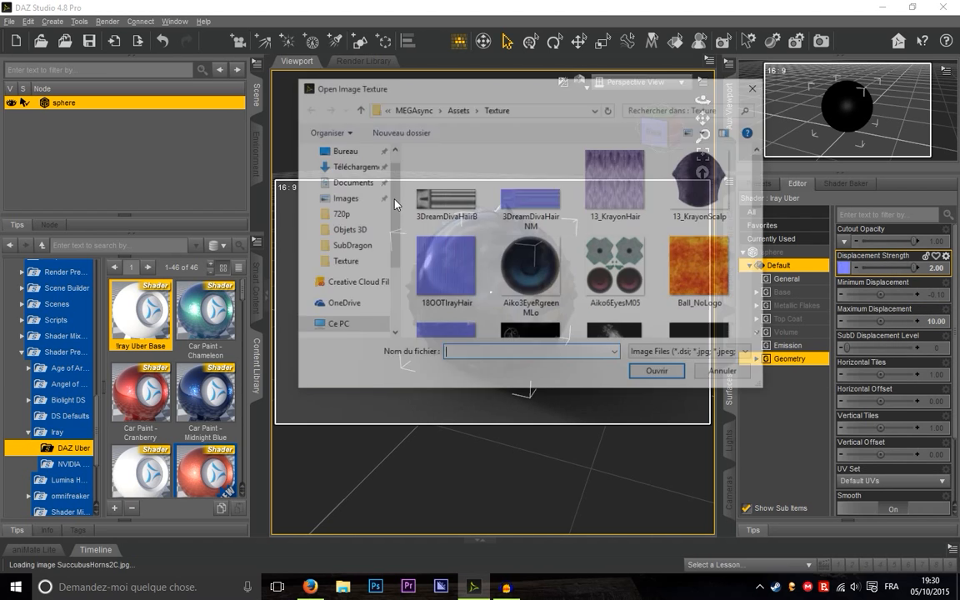
pyautogui.doubleClick(703, 265)
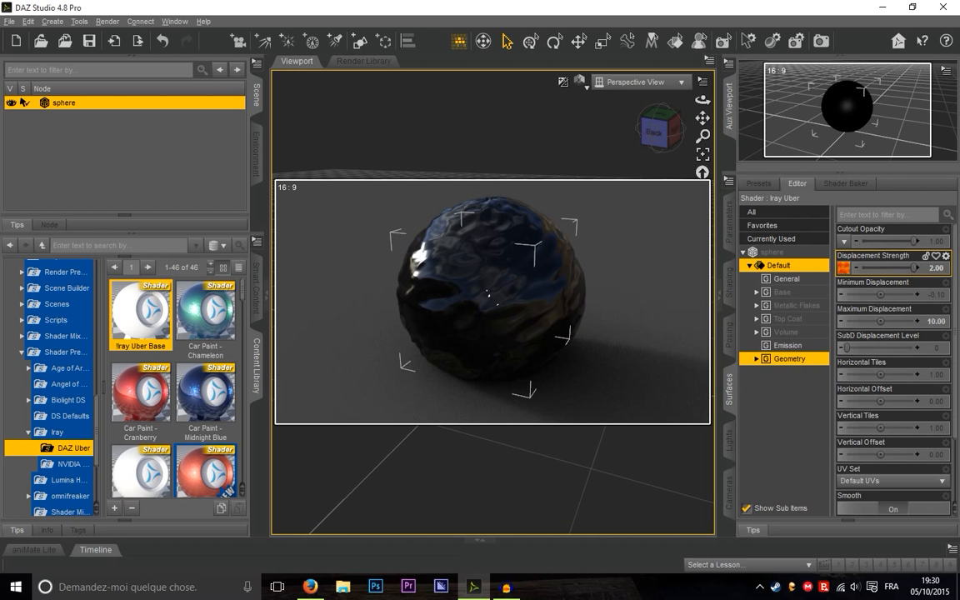
pyautogui.click(661, 135)
pyautogui.moveTo(662, 140); pyautogui.dragTo(789, 206)
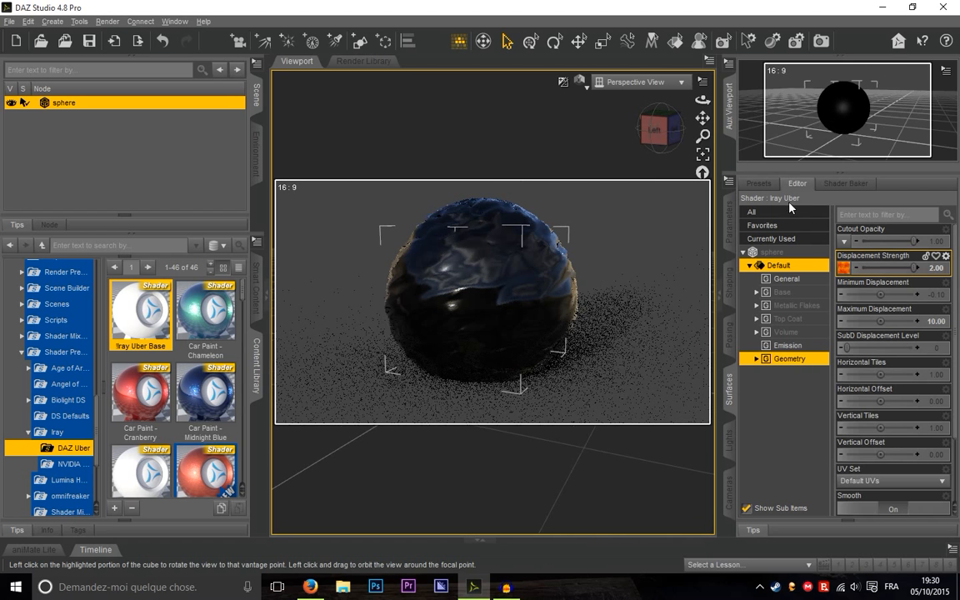
pyautogui.click(663, 116)
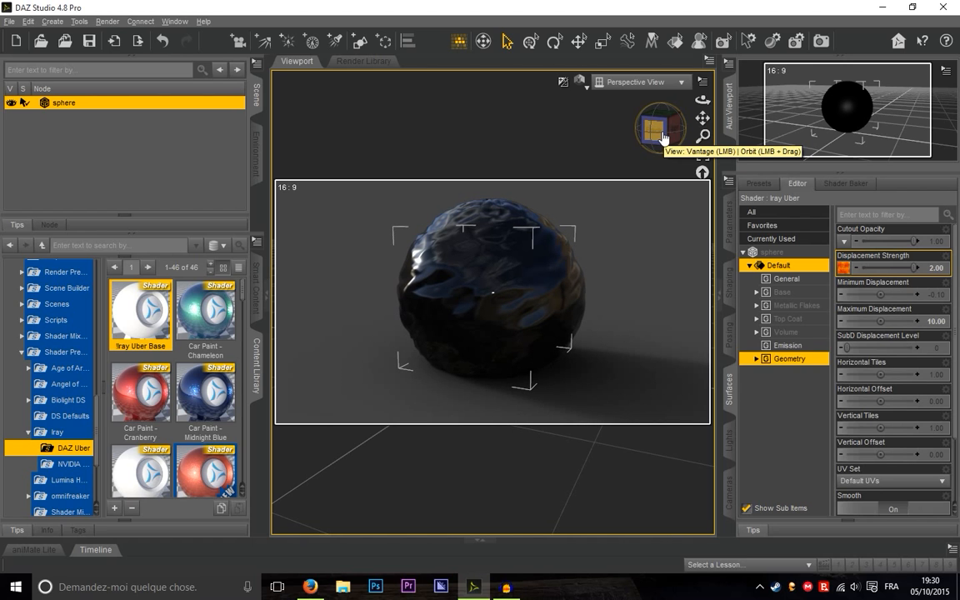
# Step: Remove the displacement map from the sphere's Geometry settings
pyautogui.click(782, 292)
pyautogui.scroll(-3, 842, 392)
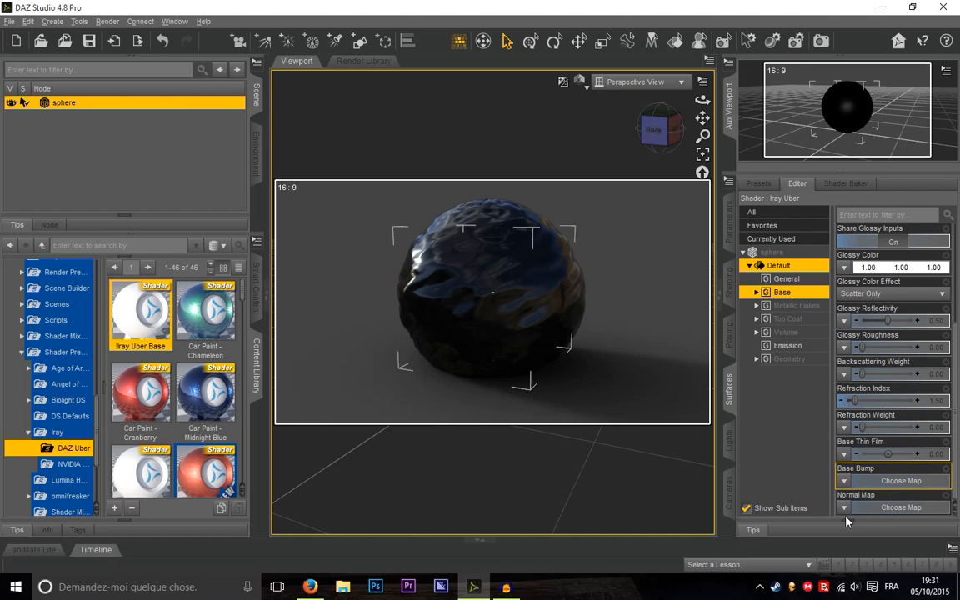
pyautogui.click(788, 346)
pyautogui.click(787, 358)
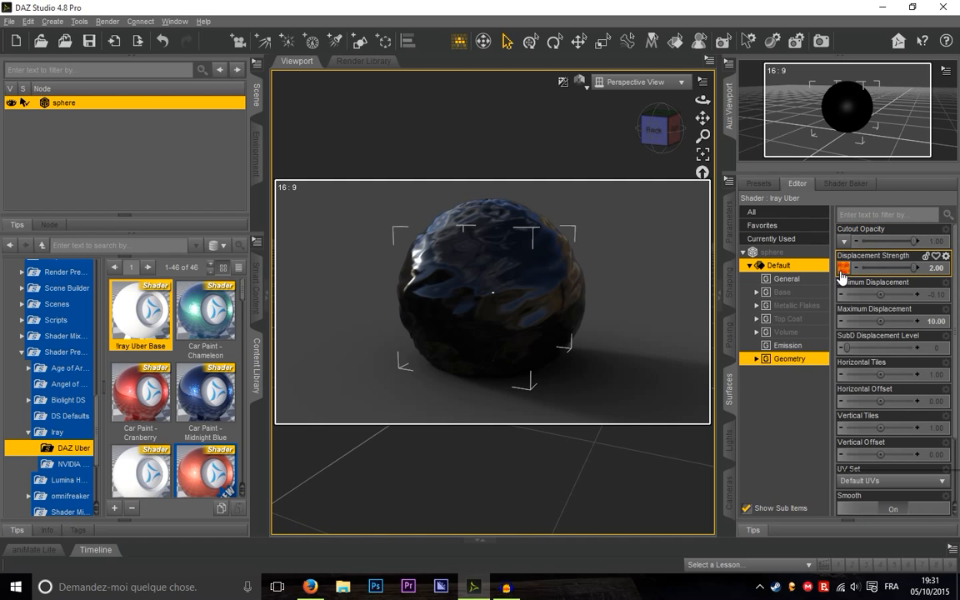
pyautogui.click(843, 267)
pyautogui.click(839, 298)
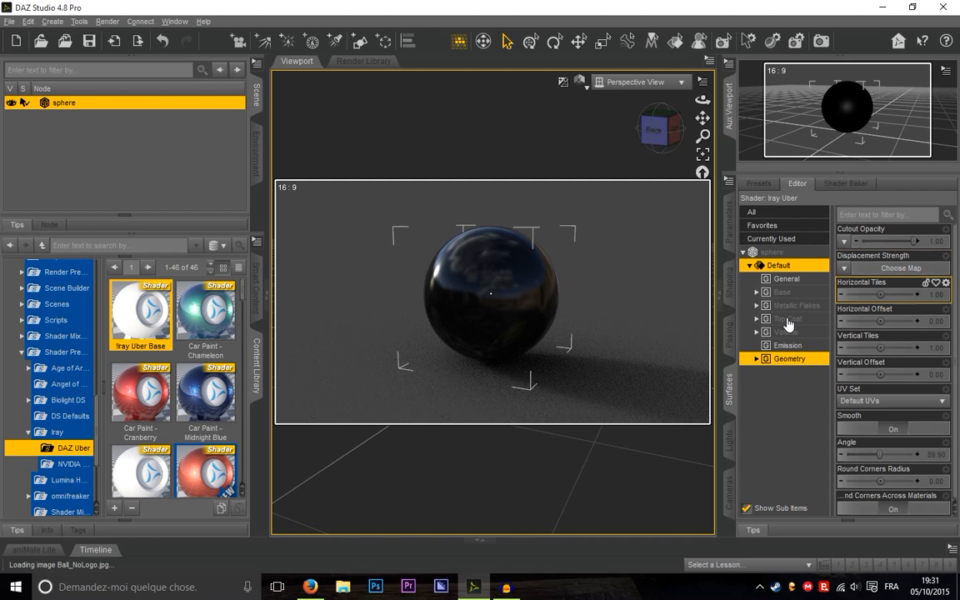
# Step: Load the SMPL_Eye_Color image from the Texture folder as the Normal Map in the sphere's Base settings
pyautogui.click(791, 281)
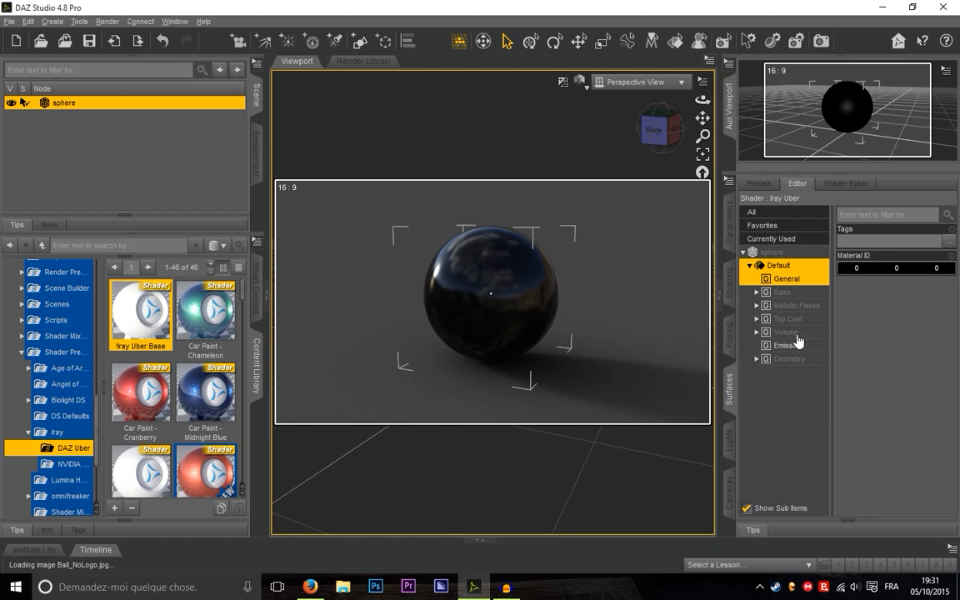
pyautogui.click(782, 292)
pyautogui.scroll(-5, 883, 386)
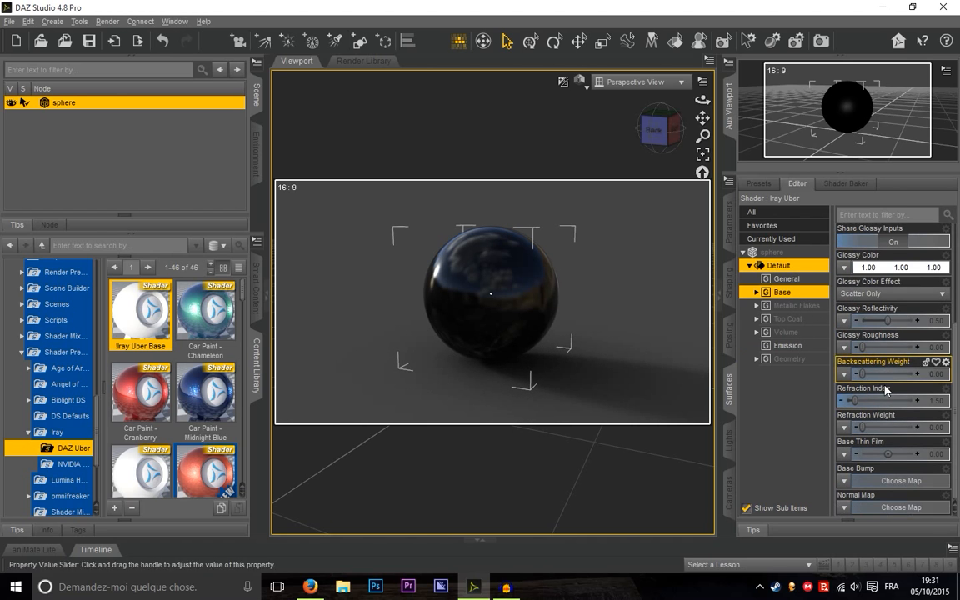
pyautogui.click(844, 507)
pyautogui.click(848, 415)
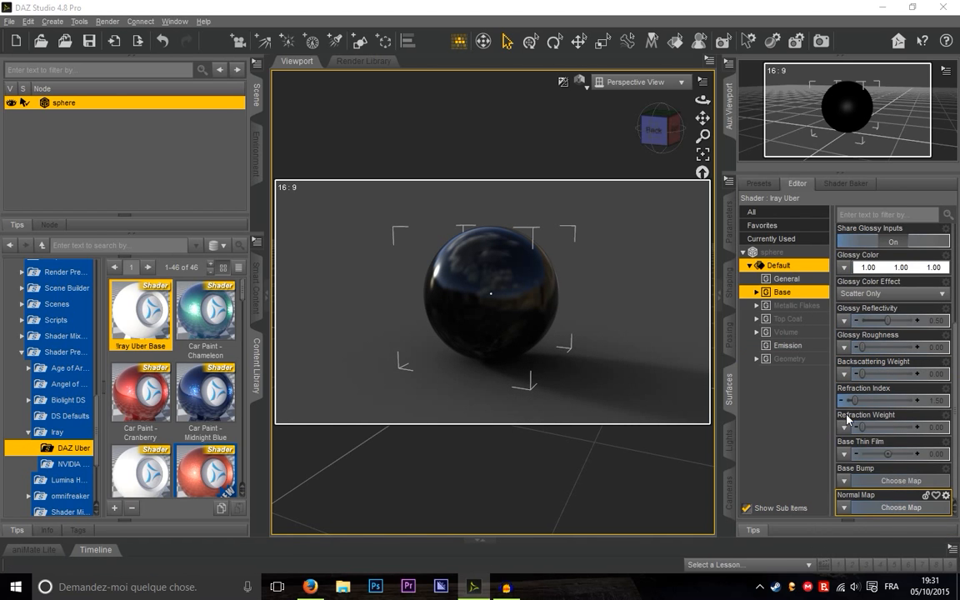
pyautogui.scroll(-5, 505, 209)
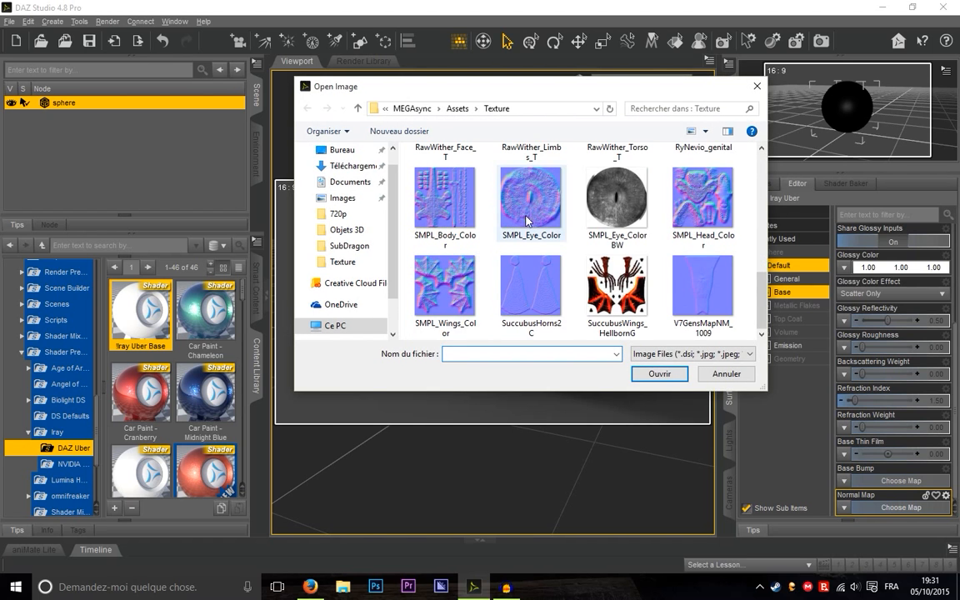
pyautogui.scroll(3, 522, 255)
pyautogui.scroll(-1, 482, 284)
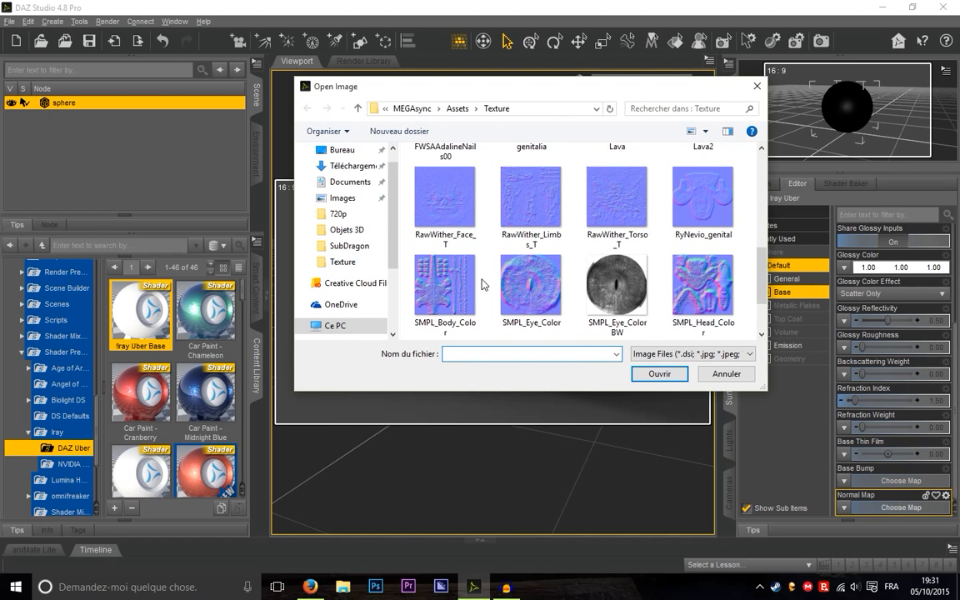
pyautogui.scroll(4, 482, 284)
pyautogui.scroll(-8, 481, 285)
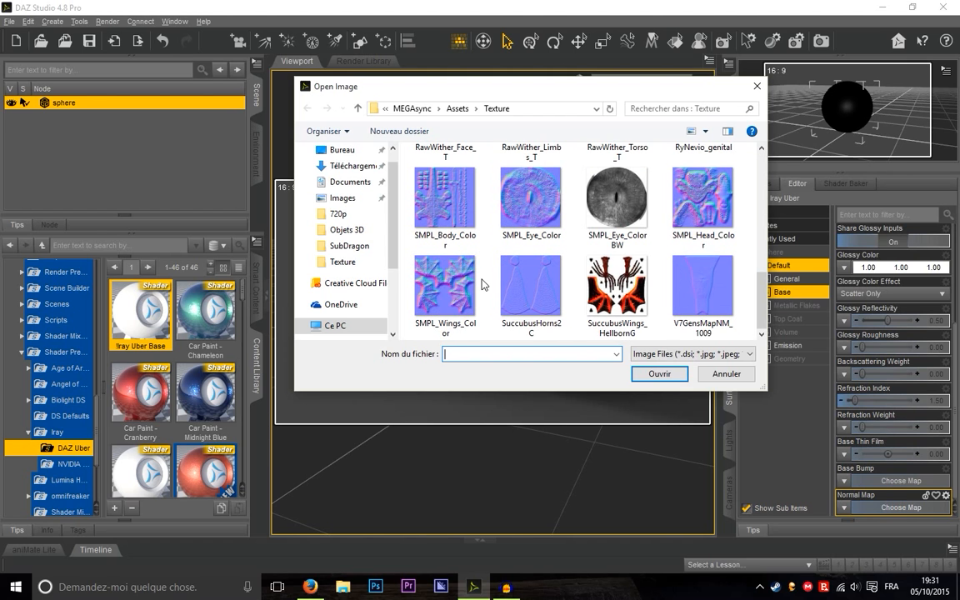
pyautogui.moveTo(764, 314)
pyautogui.mouseDown()
pyautogui.moveTo(762, 171)
pyautogui.moveTo(761, 321)
pyautogui.mouseUp()
pyautogui.click(531, 200)
pyautogui.doubleClick(532, 203)
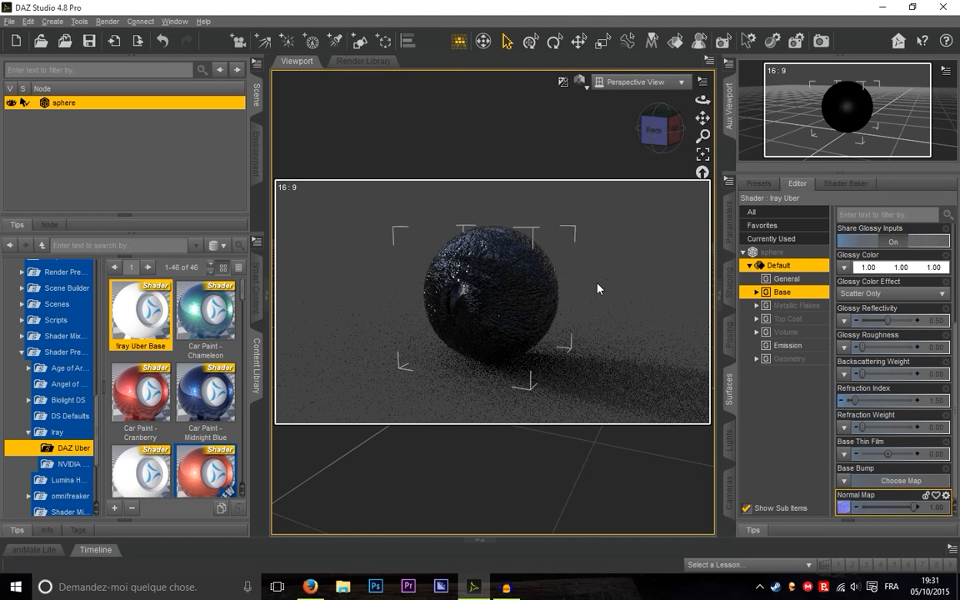
# Step: Examine the normal-mapped surface of the sphere in close-up and from several sides
pyautogui.moveTo(539, 202)
pyautogui.mouseDown(button='middle')
pyautogui.moveTo(488, 196)
pyautogui.moveTo(492, 171)
pyautogui.moveTo(539, 202)
pyautogui.mouseUp(button='middle')
pyautogui.scroll(5, 482, 250)
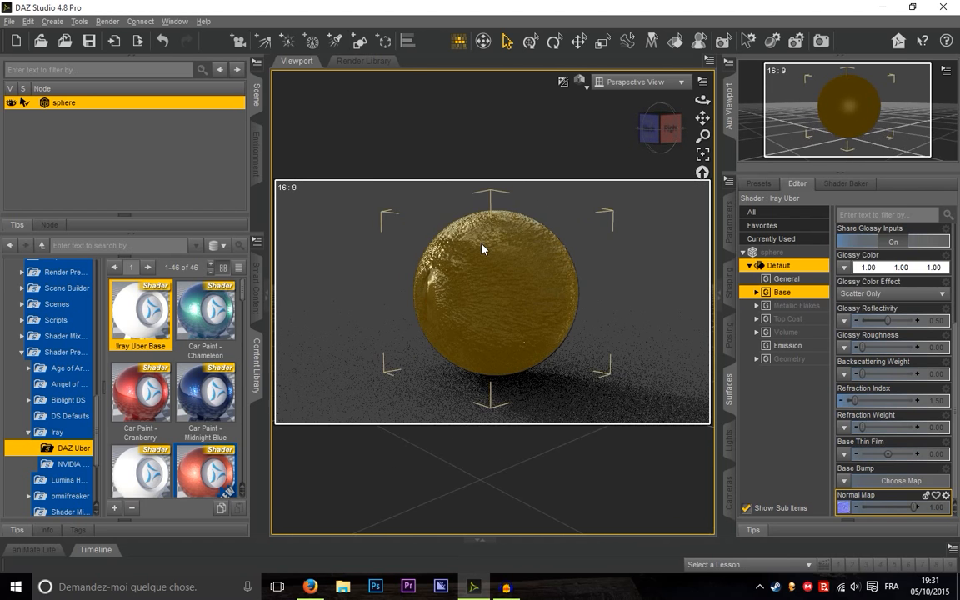
pyautogui.scroll(-2, 481, 250)
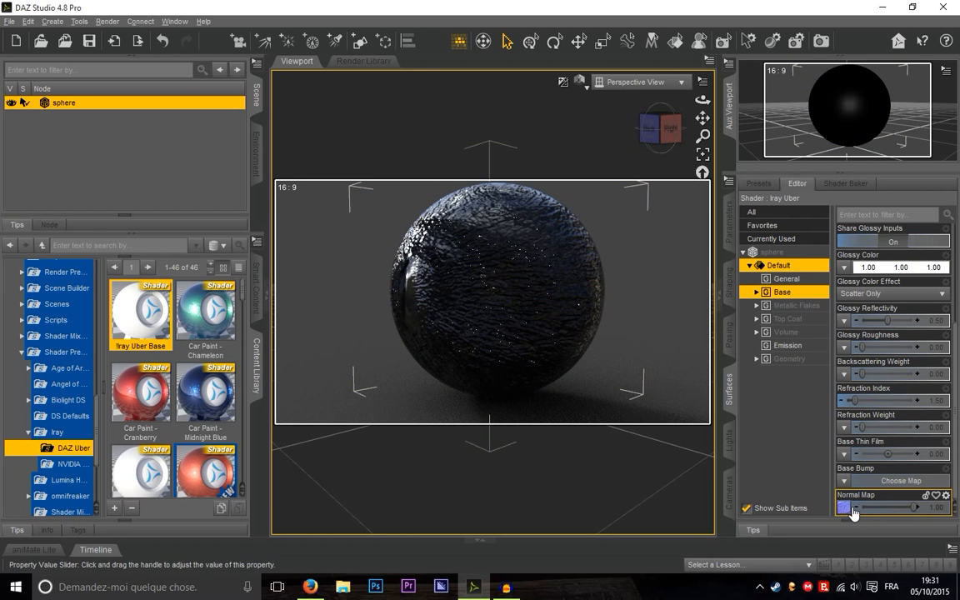
pyautogui.scroll(2, 492, 263)
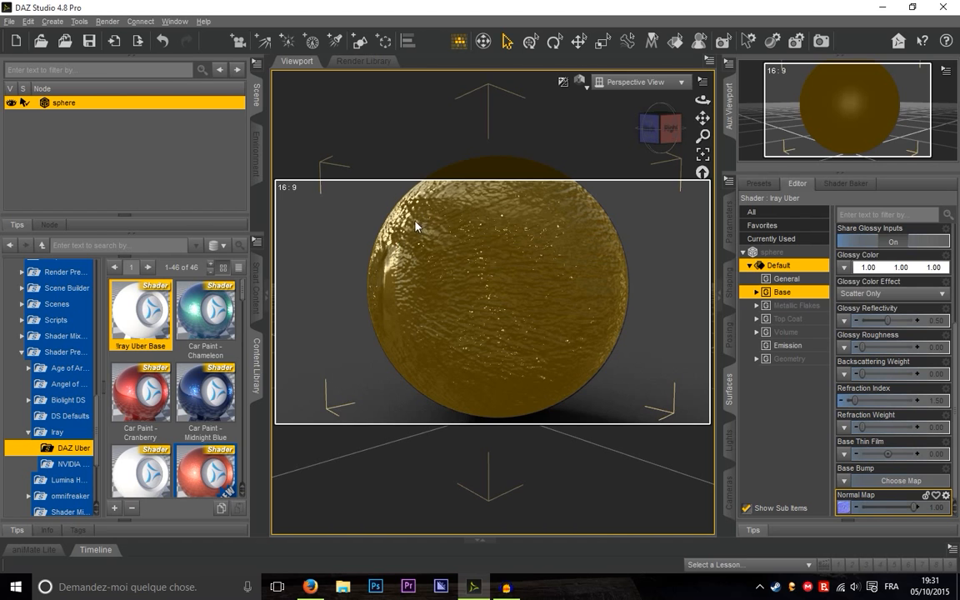
pyautogui.click(657, 131)
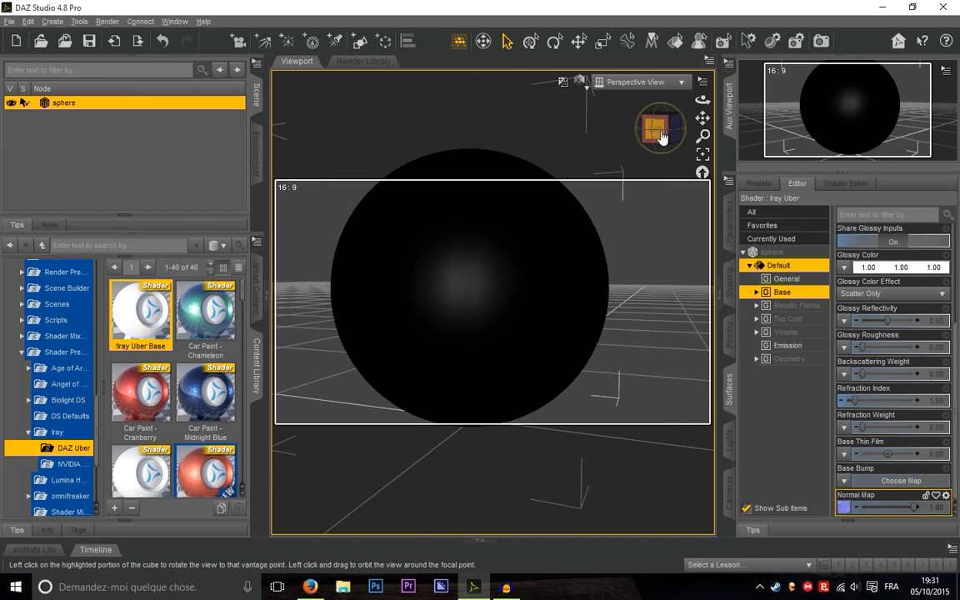
pyautogui.moveTo(662, 137)
pyautogui.mouseDown()
pyautogui.moveTo(685, 139)
pyautogui.moveTo(676, 139)
pyautogui.mouseUp()
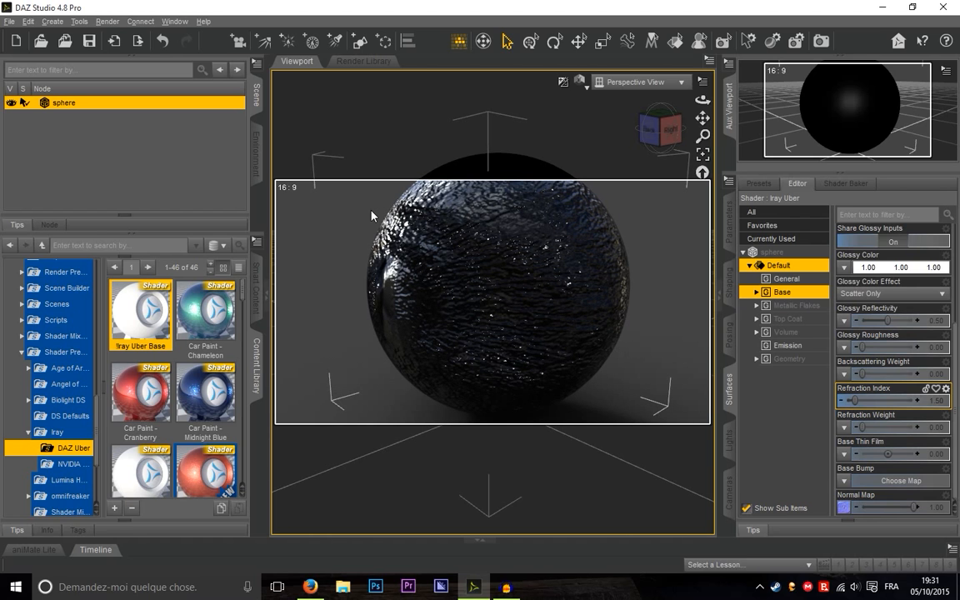
# Step: Remove the normal map and load the Fire-49 image from the Texture folder as the Base Bump map
pyautogui.click(843, 507)
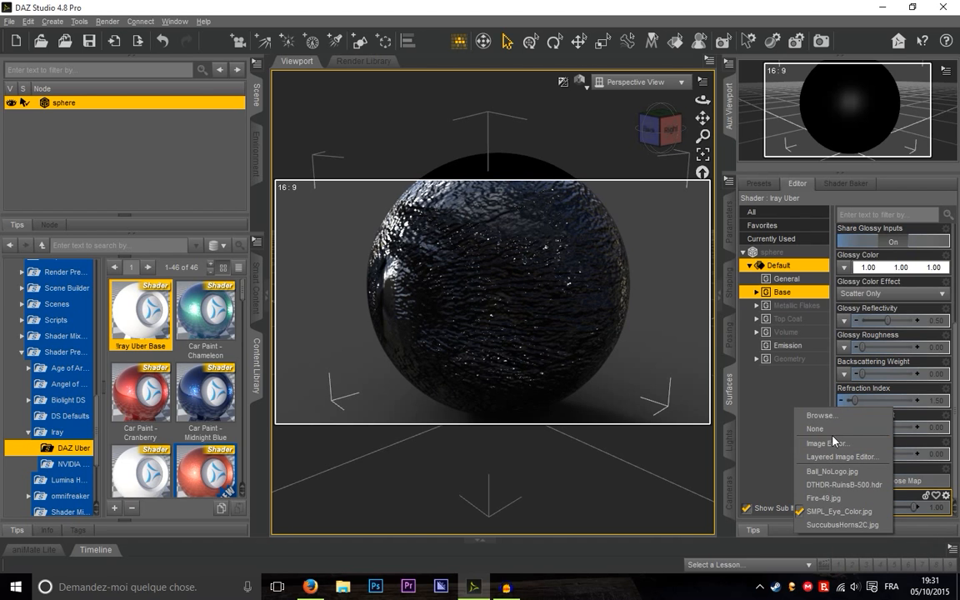
pyautogui.click(835, 430)
pyautogui.click(845, 482)
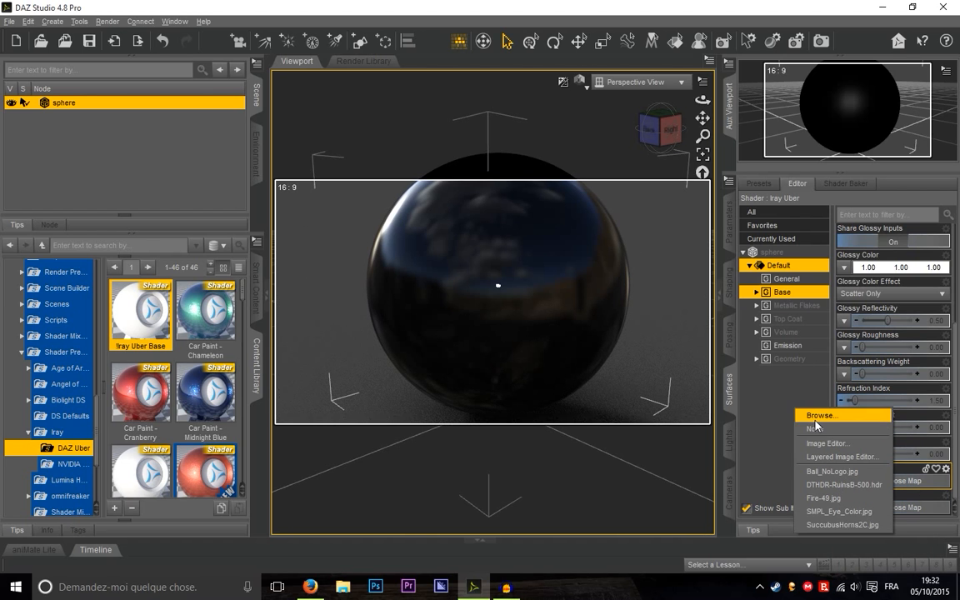
pyautogui.click(821, 415)
pyautogui.scroll(-5, 686, 183)
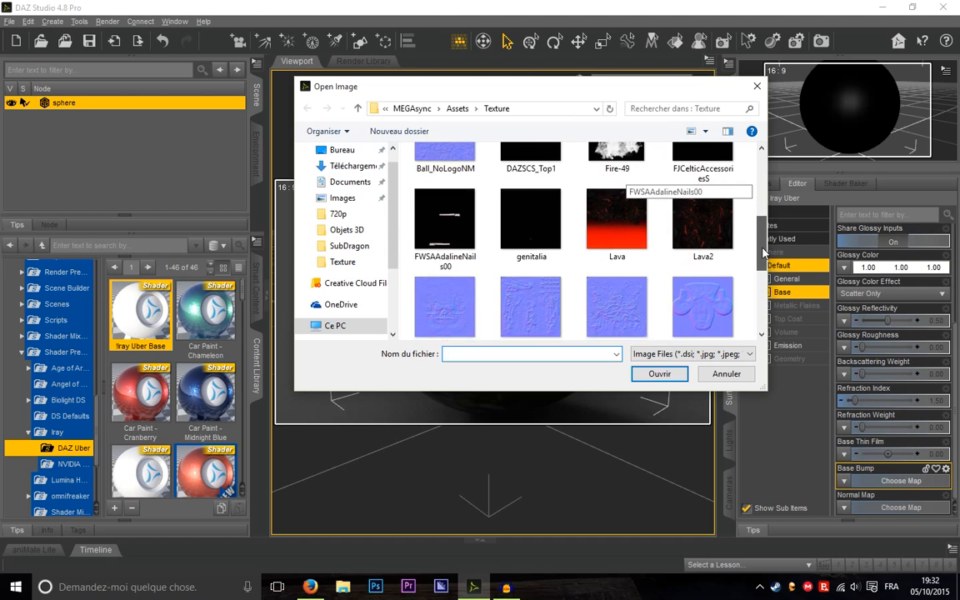
pyautogui.scroll(3, 667, 196)
pyautogui.doubleClick(648, 208)
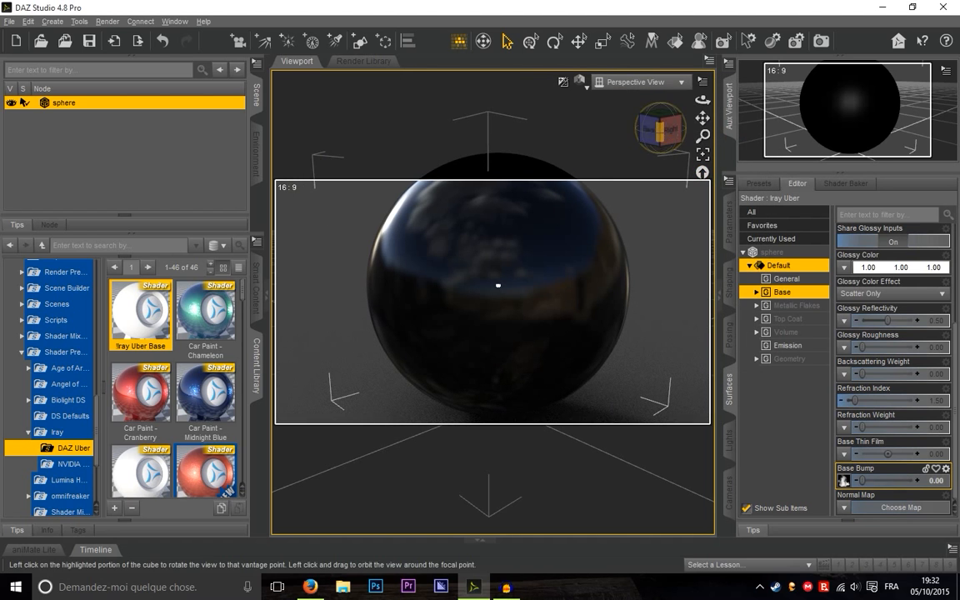
# Step: Turn to the sphere's left side and raise the Base Bump strength to 42.21
pyautogui.click(660, 138)
pyautogui.click(660, 138)
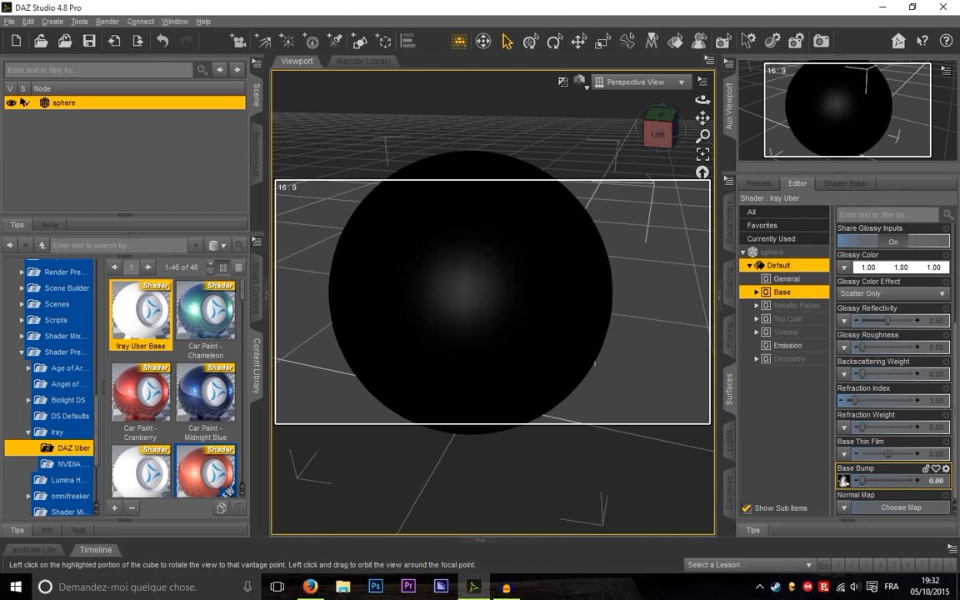
pyautogui.click(660, 140)
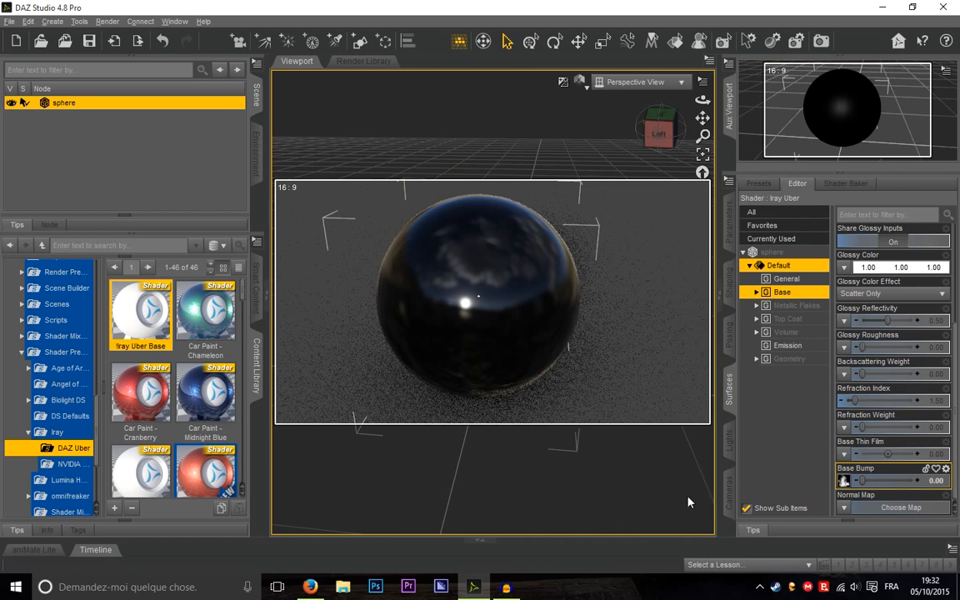
pyautogui.rightClick(873, 477)
pyautogui.click(890, 538)
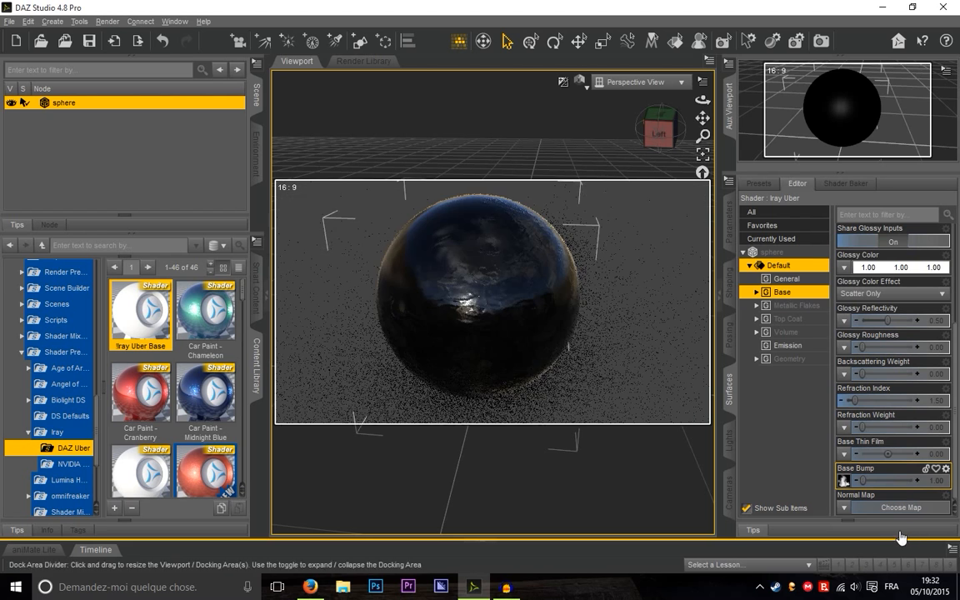
pyautogui.moveTo(863, 481); pyautogui.dragTo(906, 481)
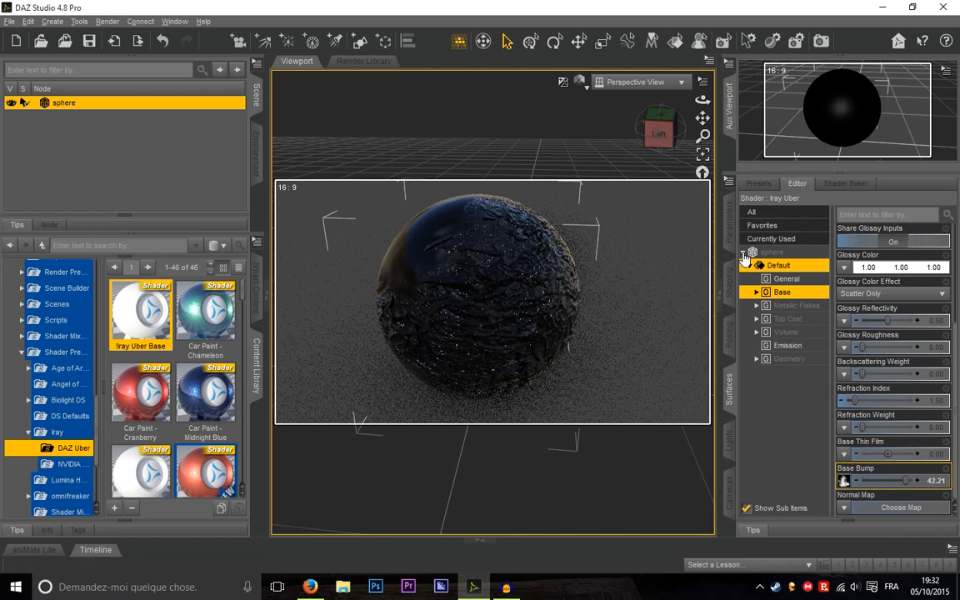
# Step: Examine the bump-mapped relief and the smooth areas of the sphere from the back, right and left
pyautogui.click(654, 125)
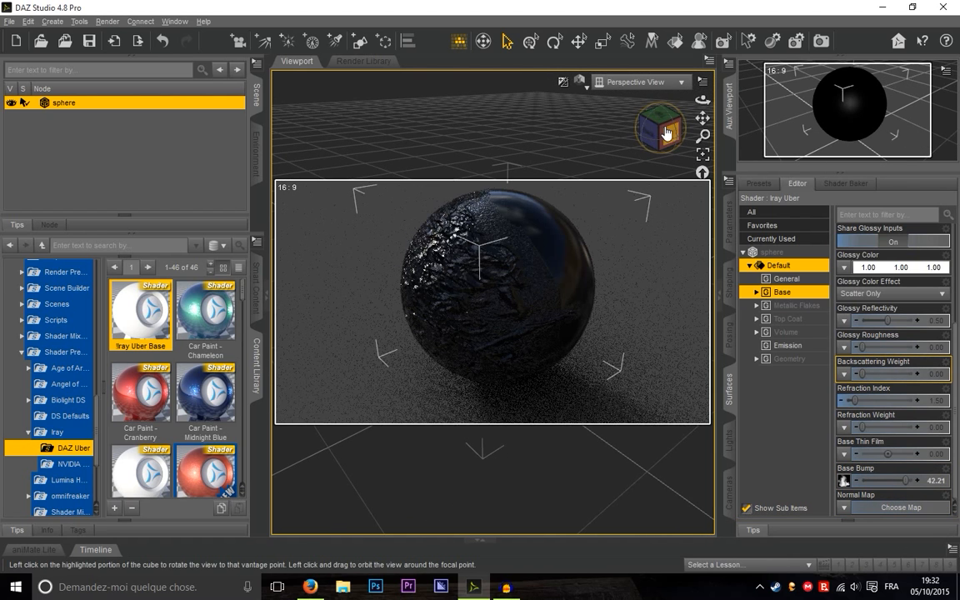
pyautogui.click(646, 139)
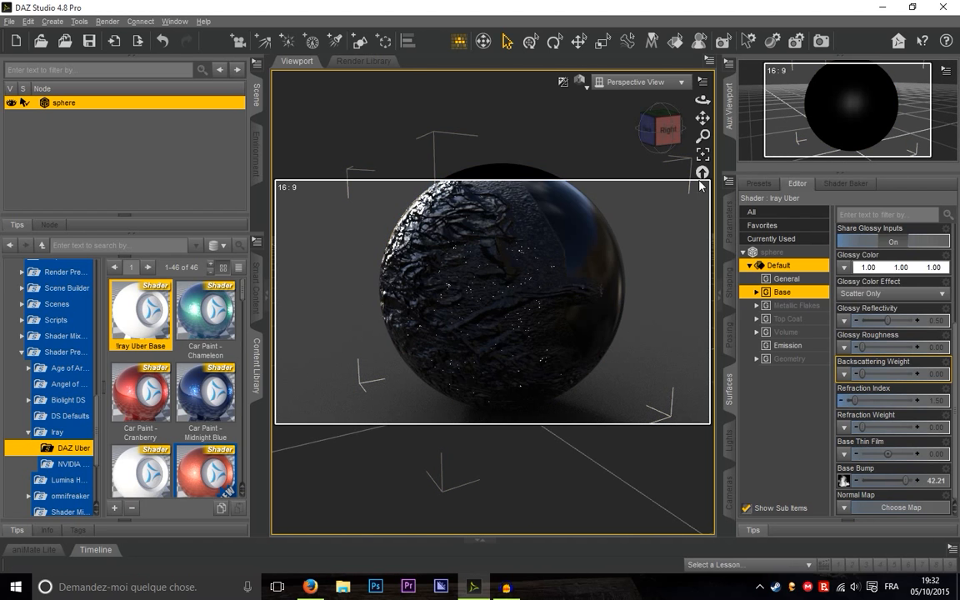
pyautogui.click(677, 137)
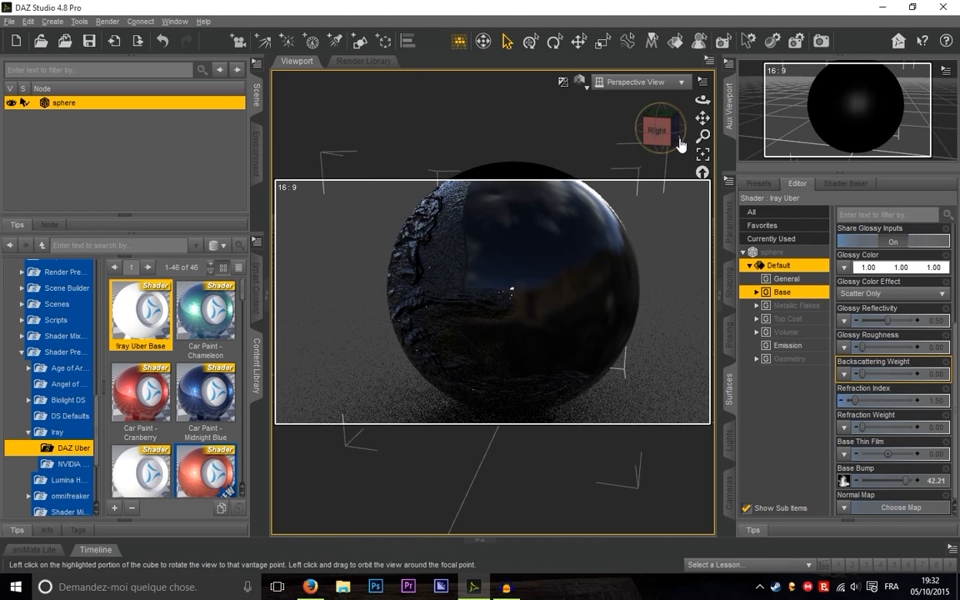
pyautogui.click(665, 142)
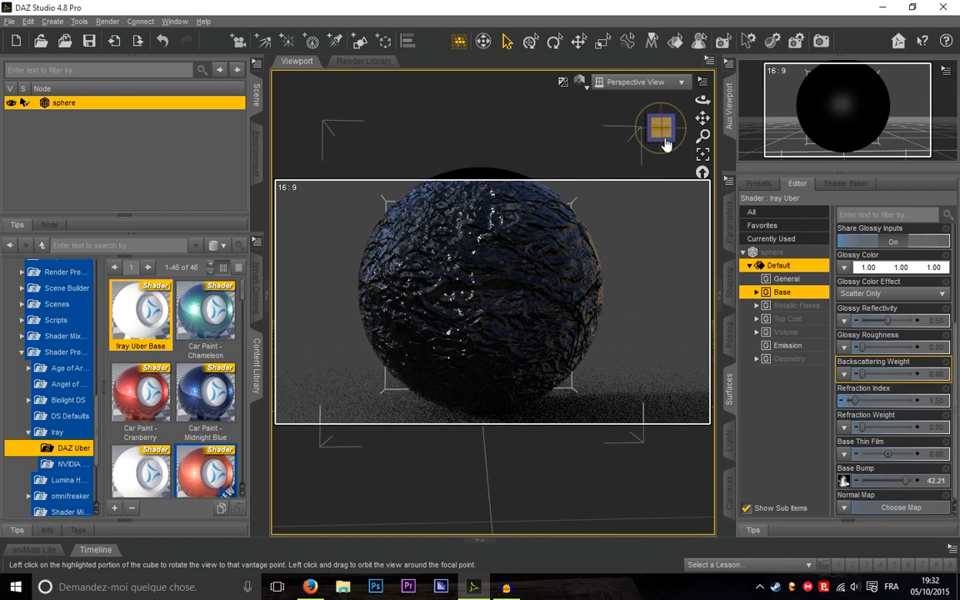
pyautogui.click(666, 143)
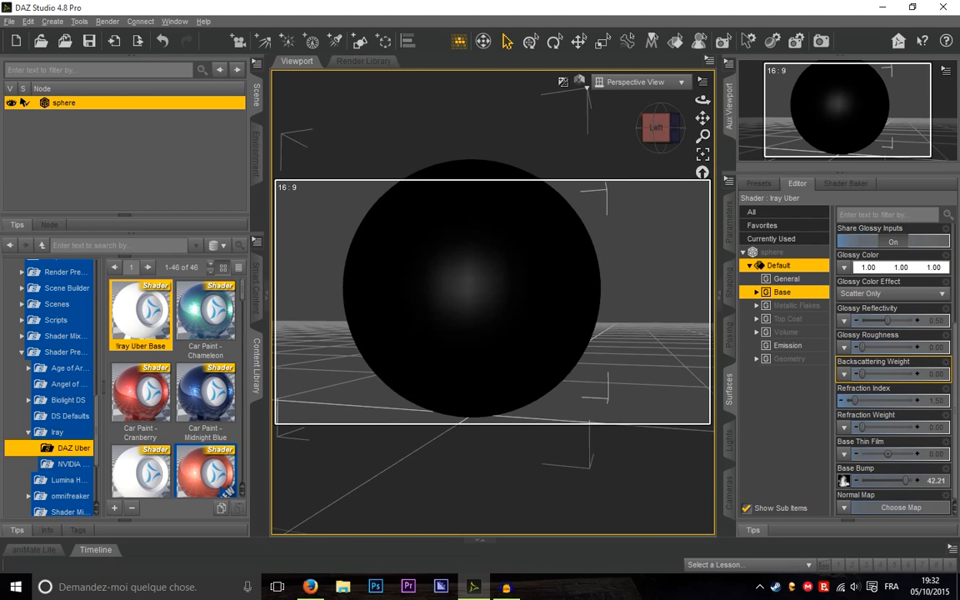
pyautogui.click(666, 142)
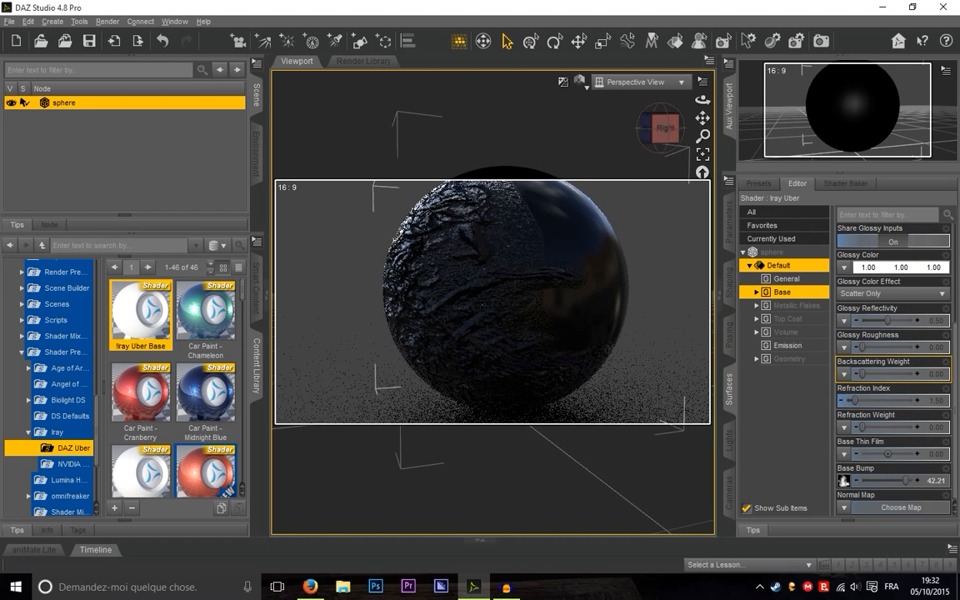
pyautogui.click(668, 138)
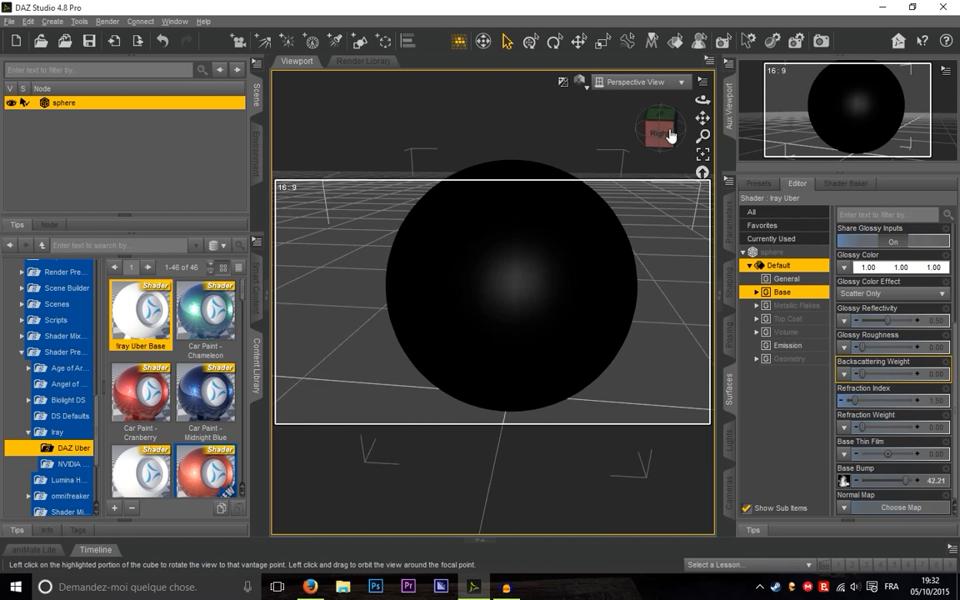
pyautogui.click(667, 135)
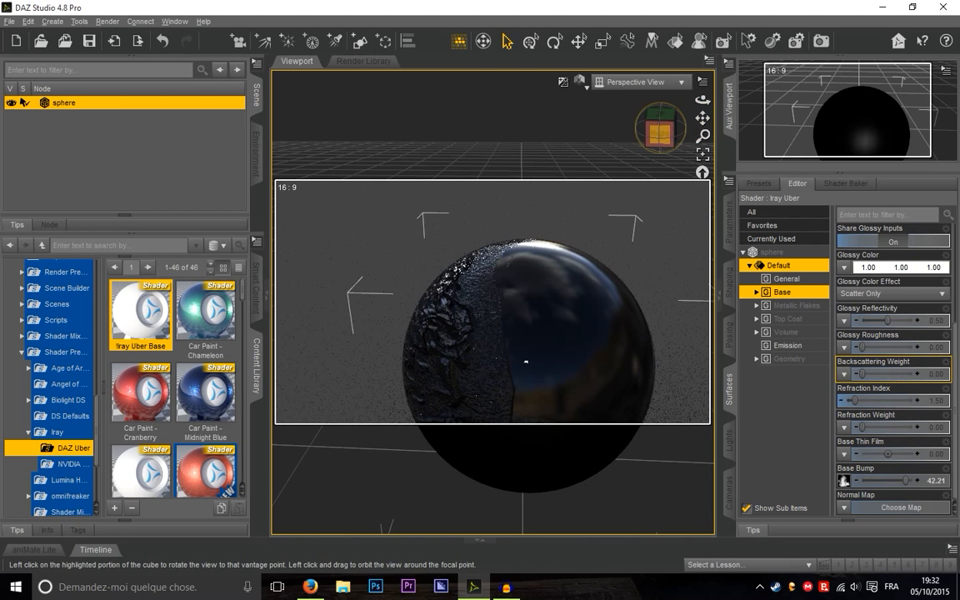
pyautogui.moveTo(666, 134); pyautogui.dragTo(684, 95)
pyautogui.click(690, 97)
pyautogui.moveTo(664, 139); pyautogui.dragTo(687, 148)
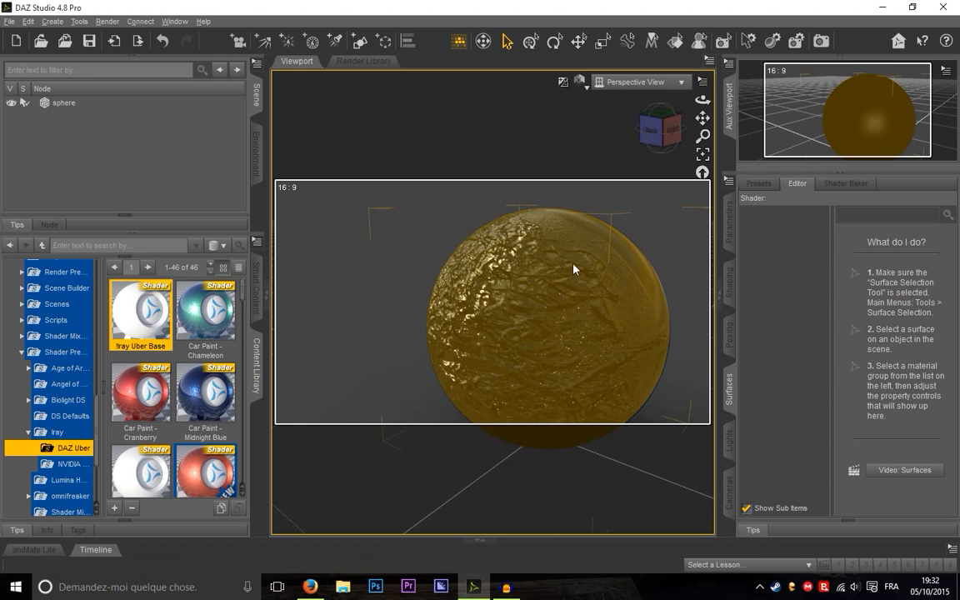
# Step: Reselect the sphere and open the Geometry settings of its Default surface
pyautogui.click(515, 237)
pyautogui.click(785, 358)
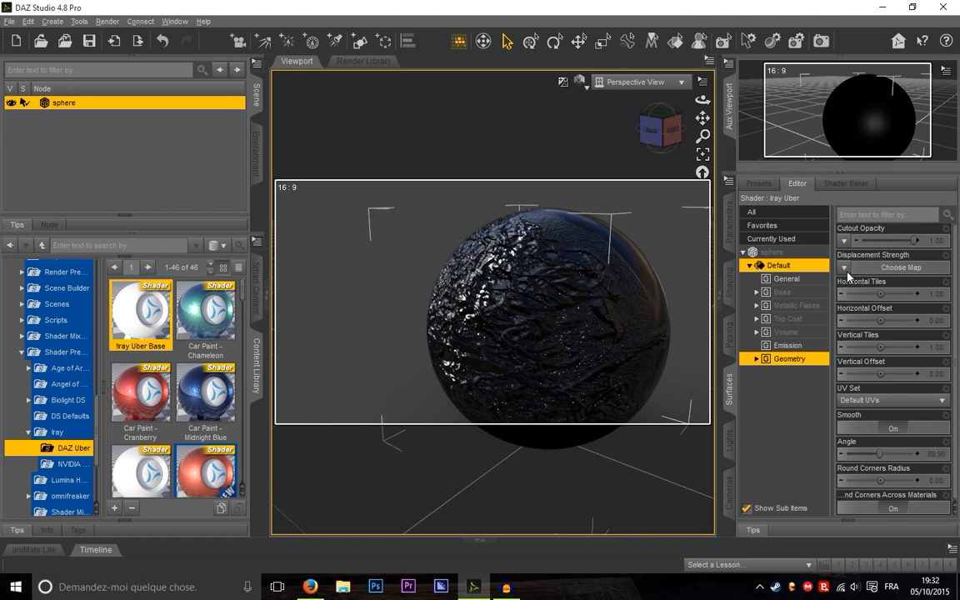